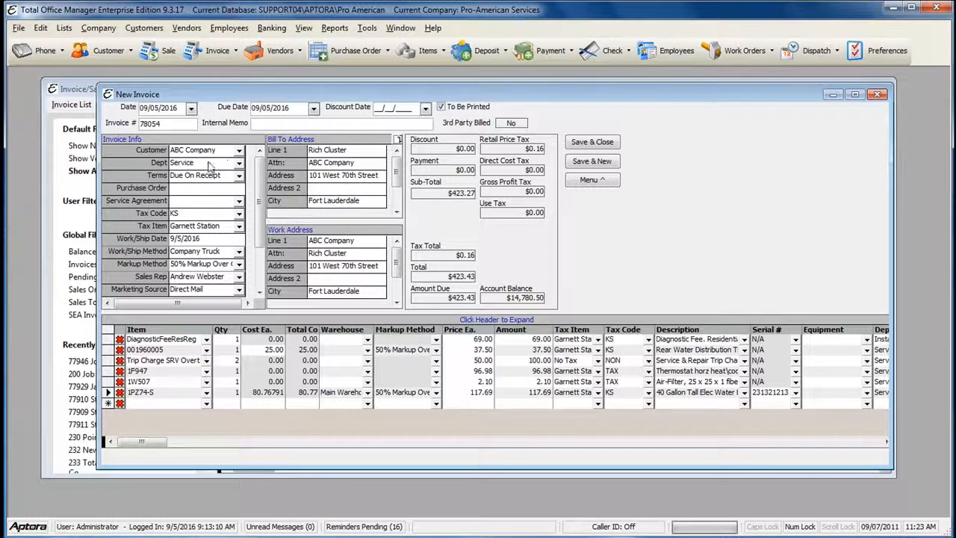
click(211, 163)
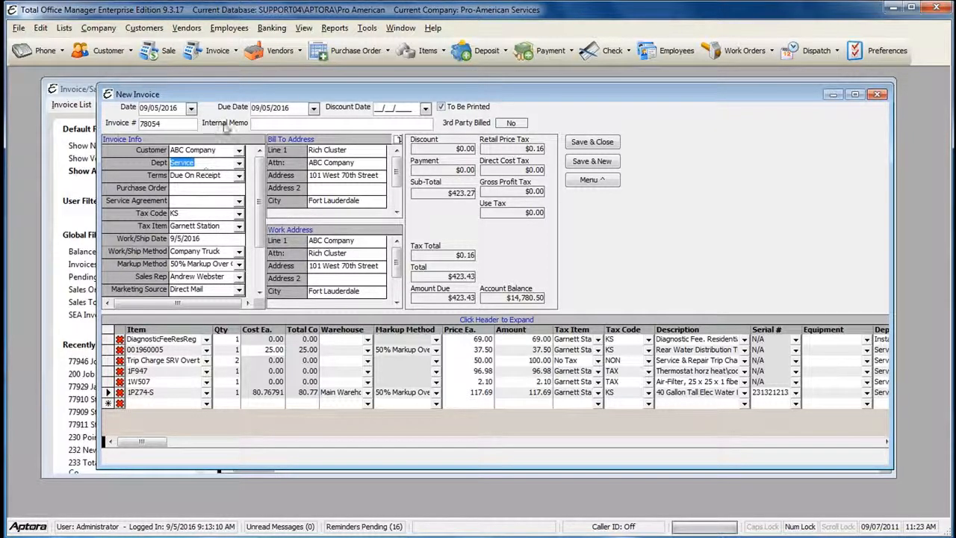
click(202, 148)
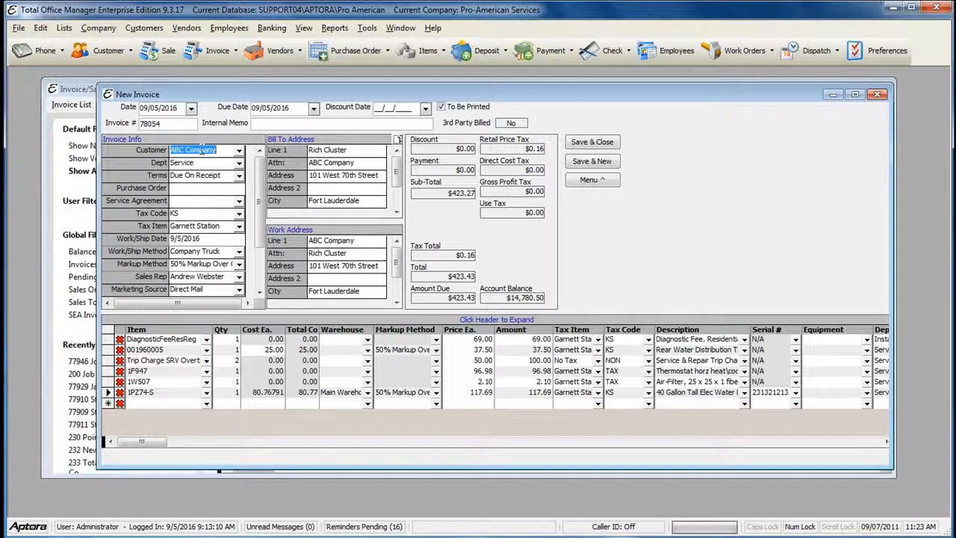
click(191, 177)
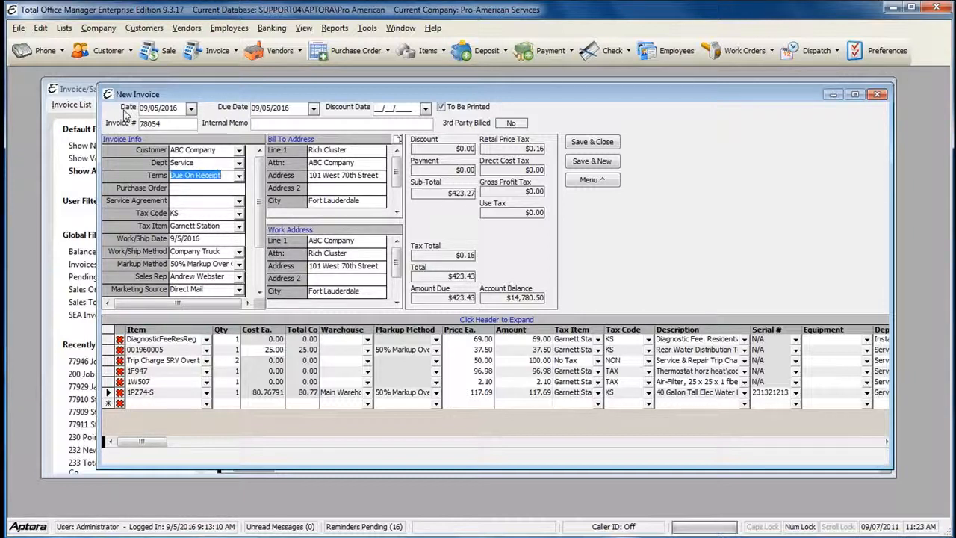
click(171, 125)
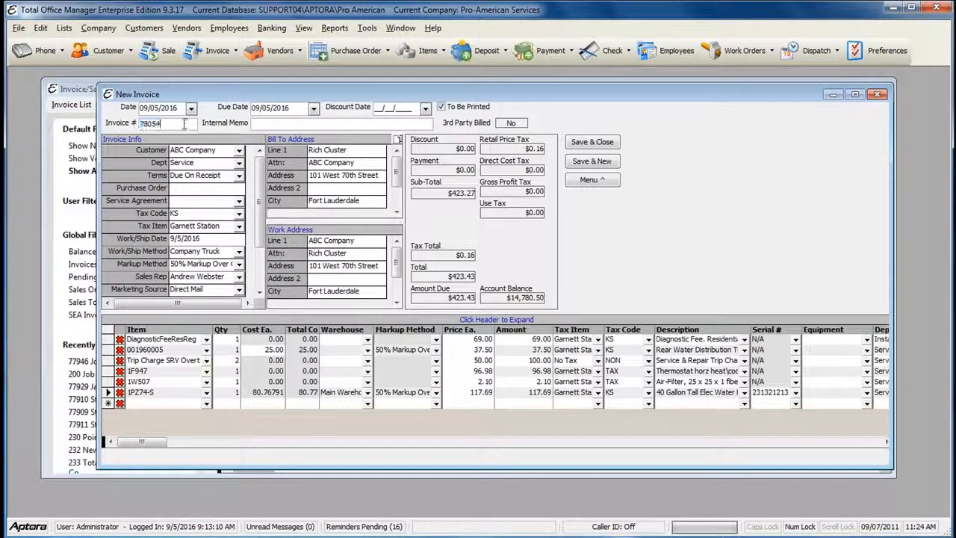
click(159, 123)
click(267, 109)
drag(267, 108, 298, 108)
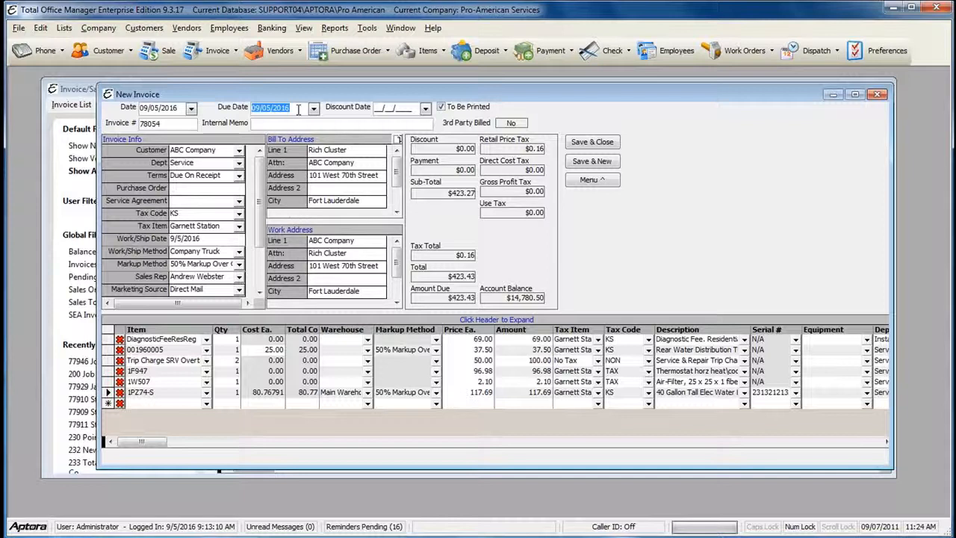
click(260, 124)
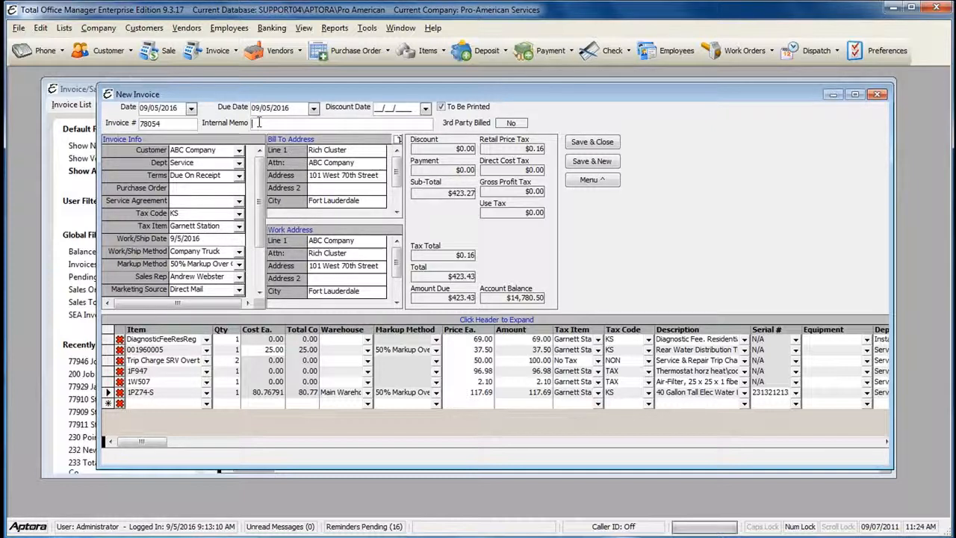
click(200, 188)
click(181, 199)
click(191, 213)
click(187, 228)
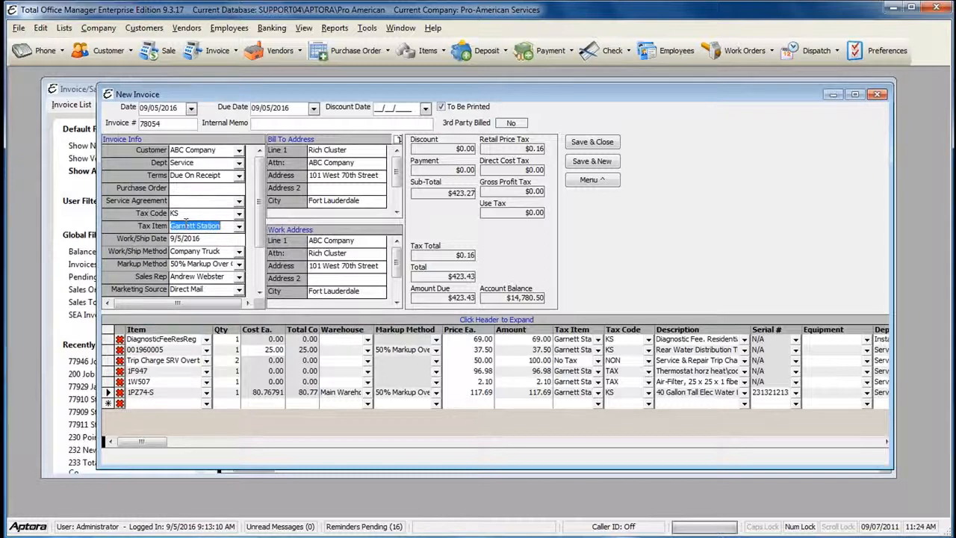
drag(258, 197, 257, 250)
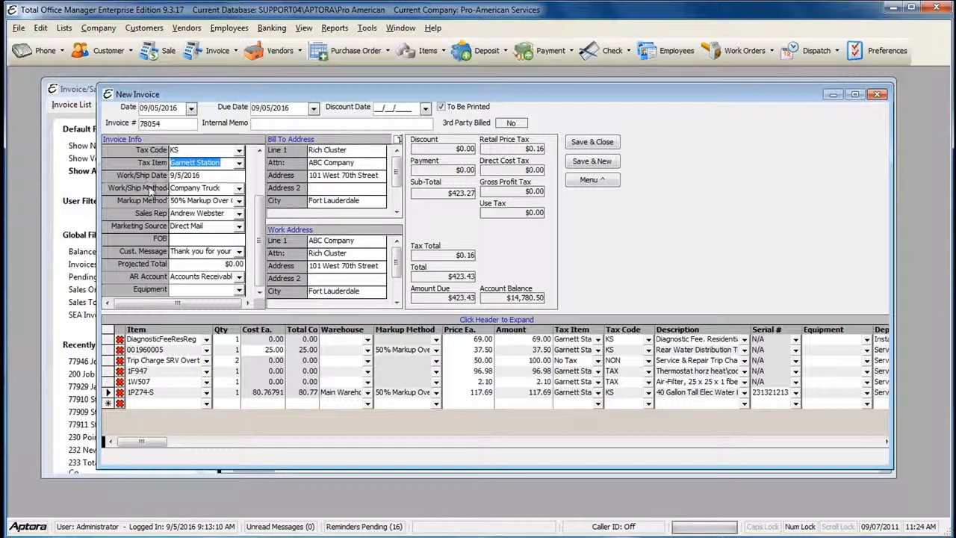
click(199, 214)
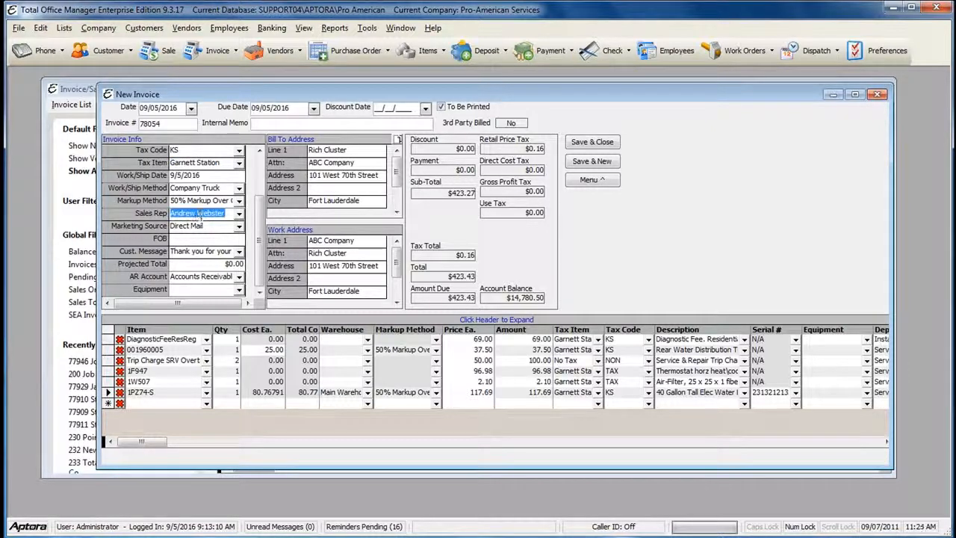
click(189, 227)
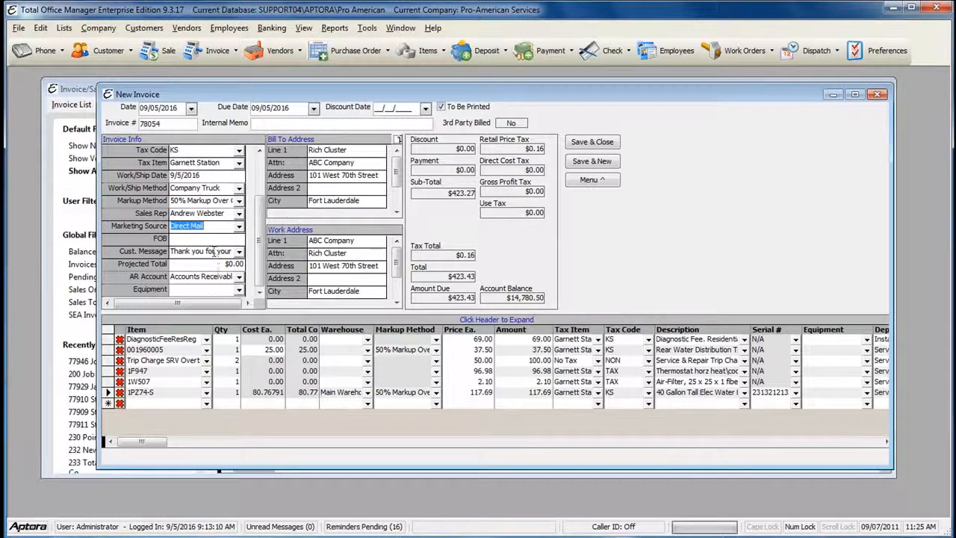
click(214, 251)
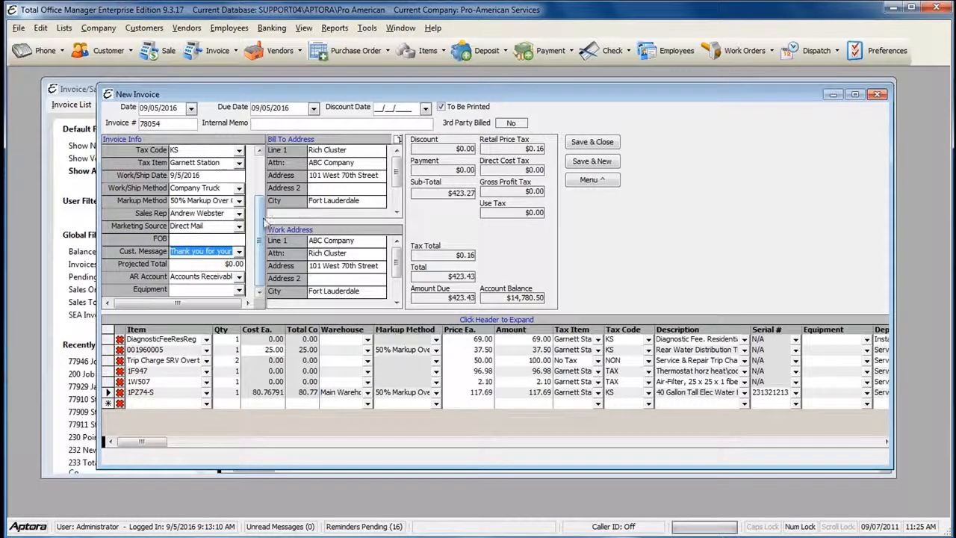
drag(259, 228, 258, 165)
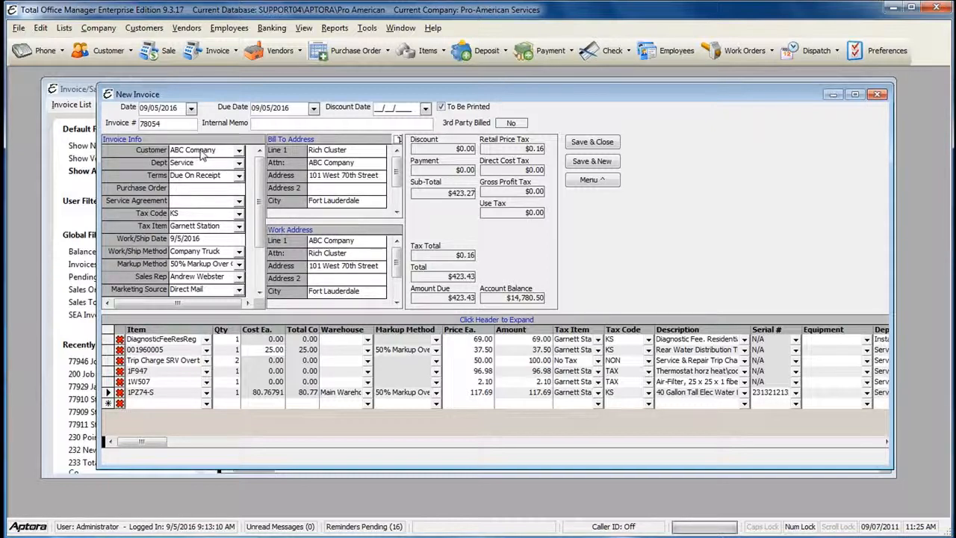
click(323, 154)
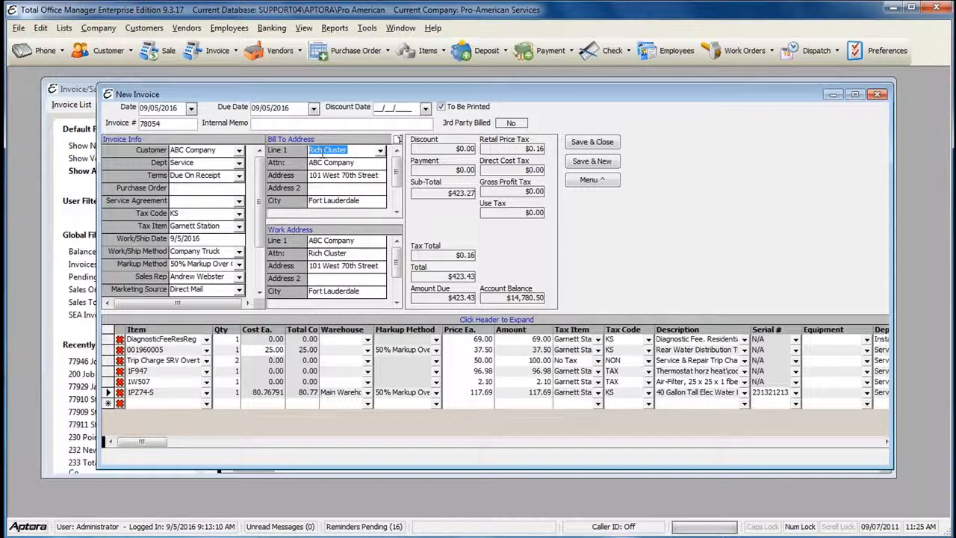
click(325, 163)
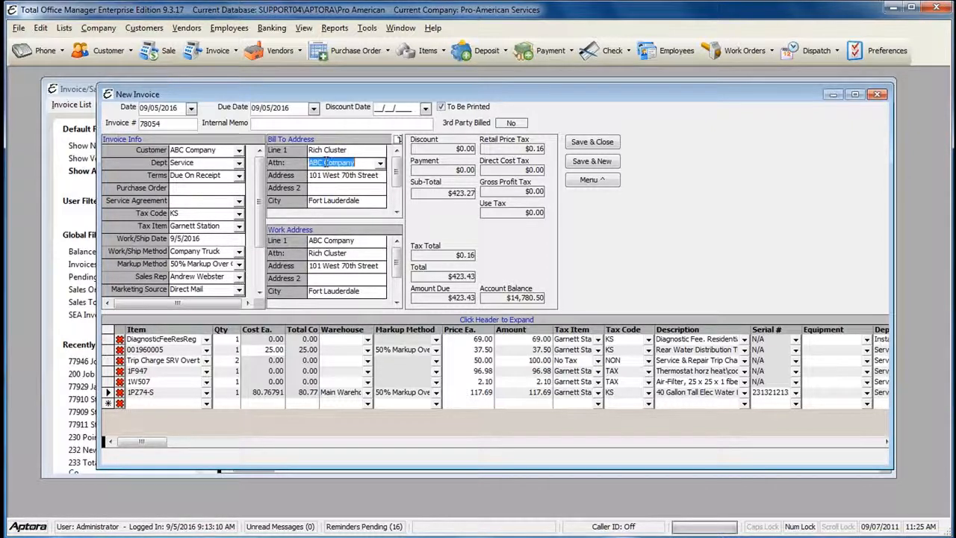
click(364, 151)
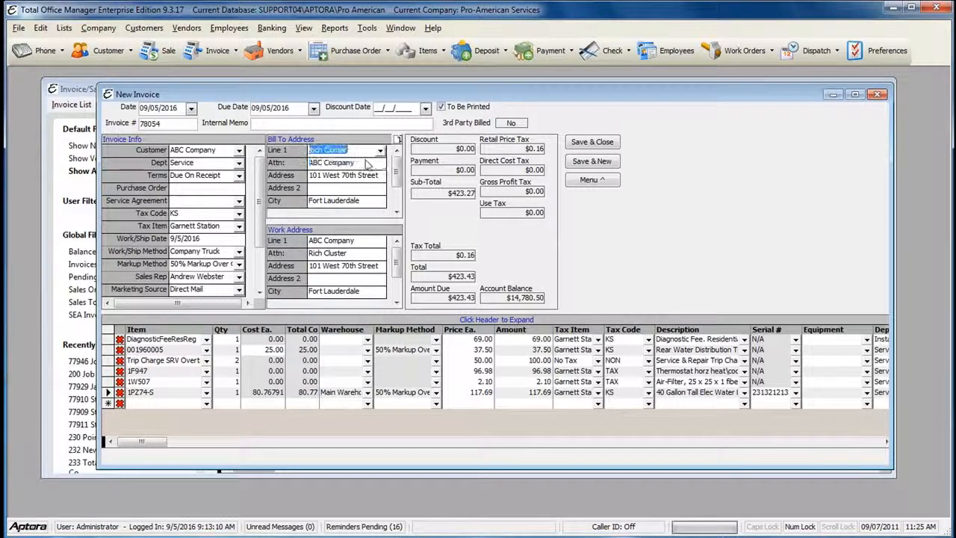
click(381, 150)
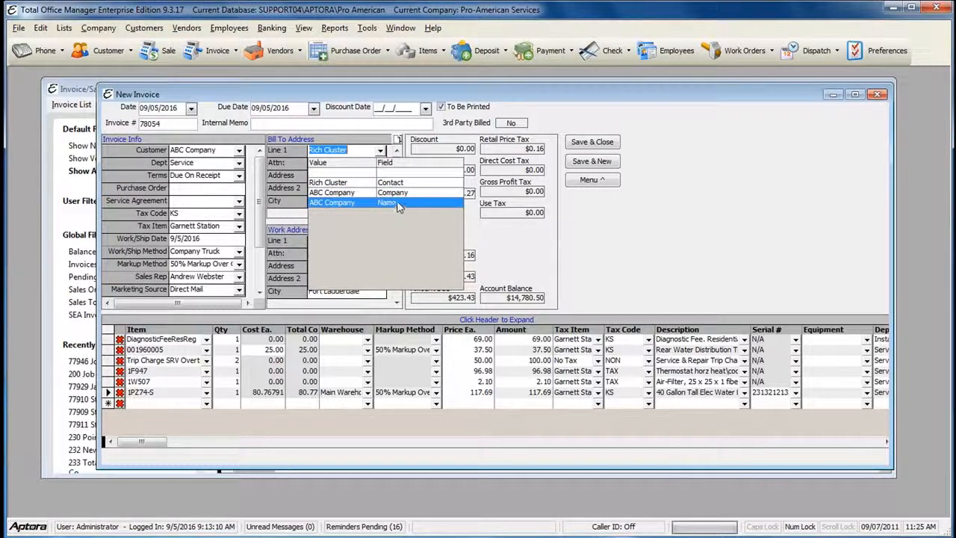
click(354, 142)
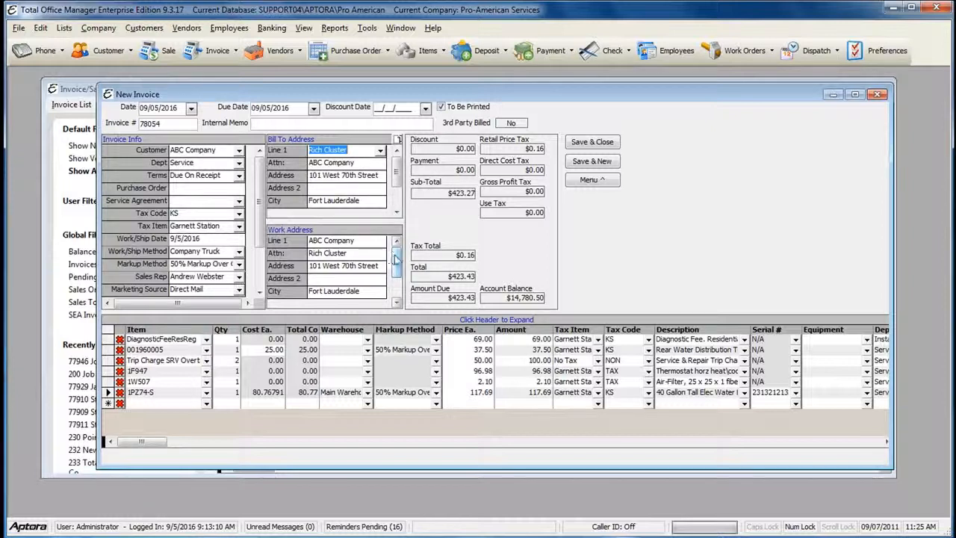
drag(396, 267, 398, 276)
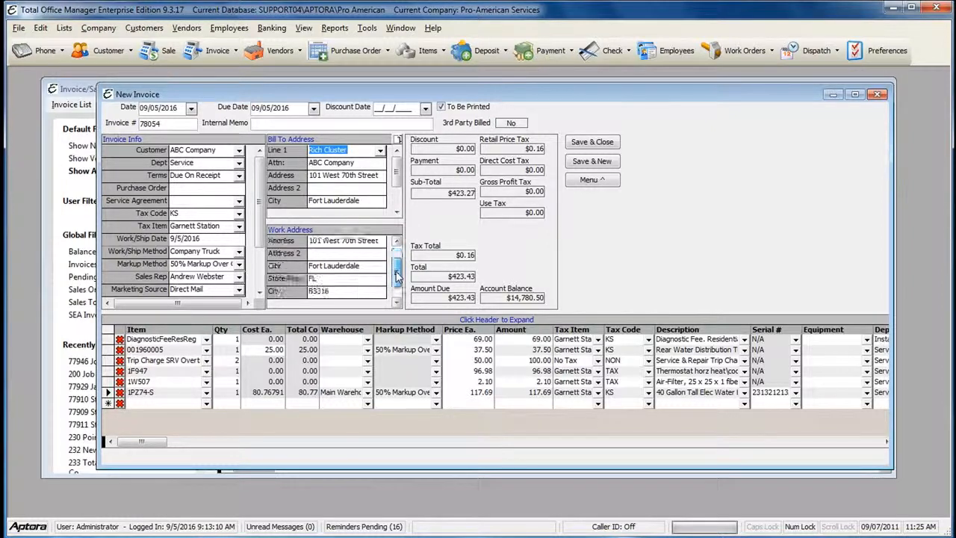
click(377, 240)
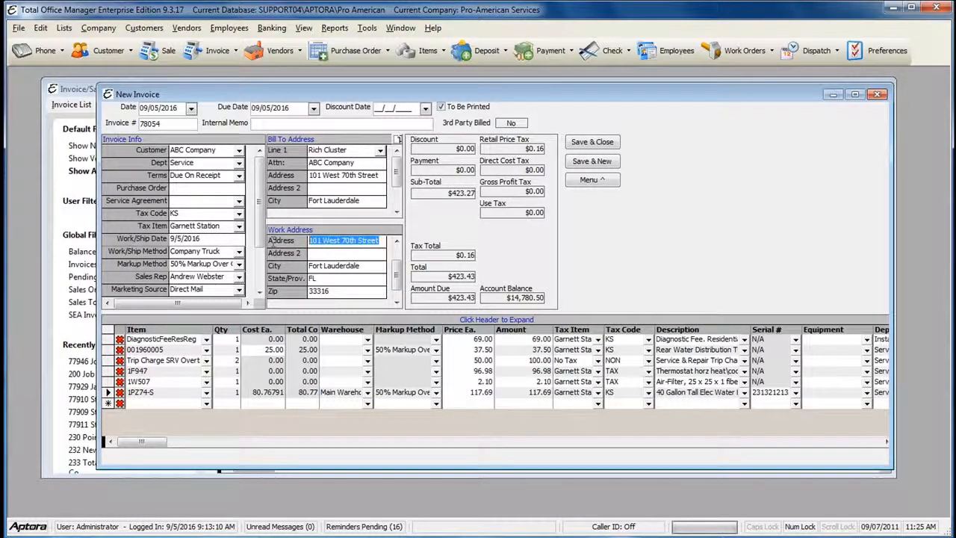
drag(311, 240, 383, 239)
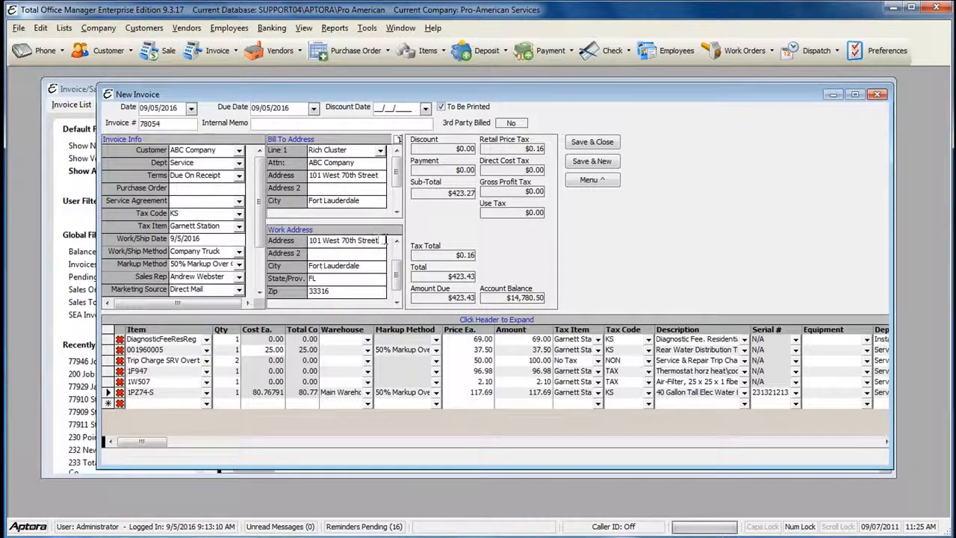
drag(397, 270, 397, 255)
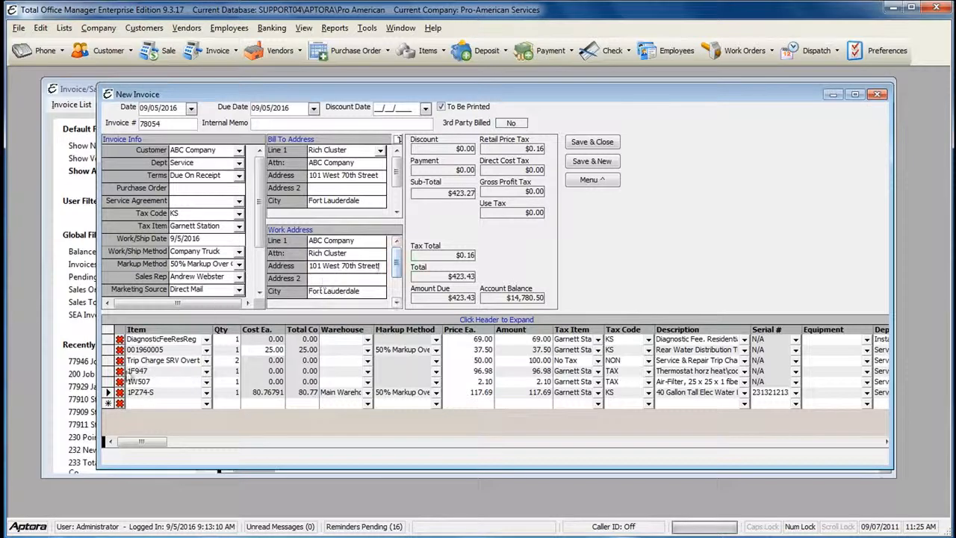
Step: Check the first line's item list, leaving DiagnosticFeeResReg unchanged
click(155, 339)
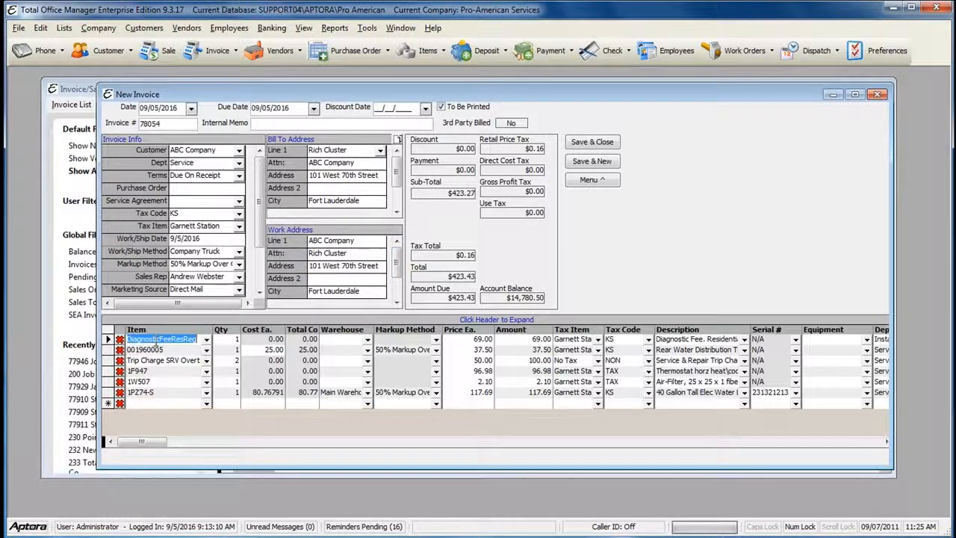
click(206, 340)
click(207, 340)
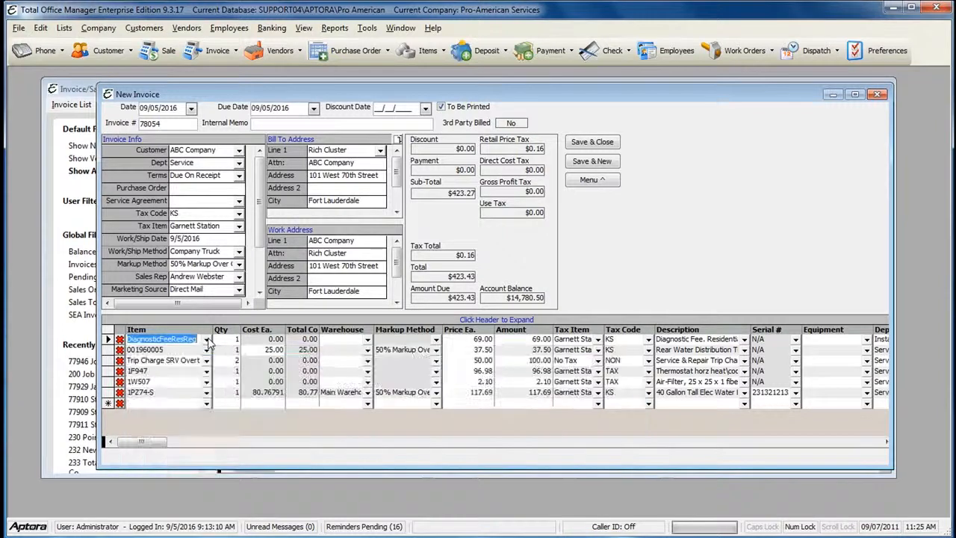
Step: Add a HardDriveInternal1TB line at $119.81 and set the Trip Charge quantity to 2
click(166, 404)
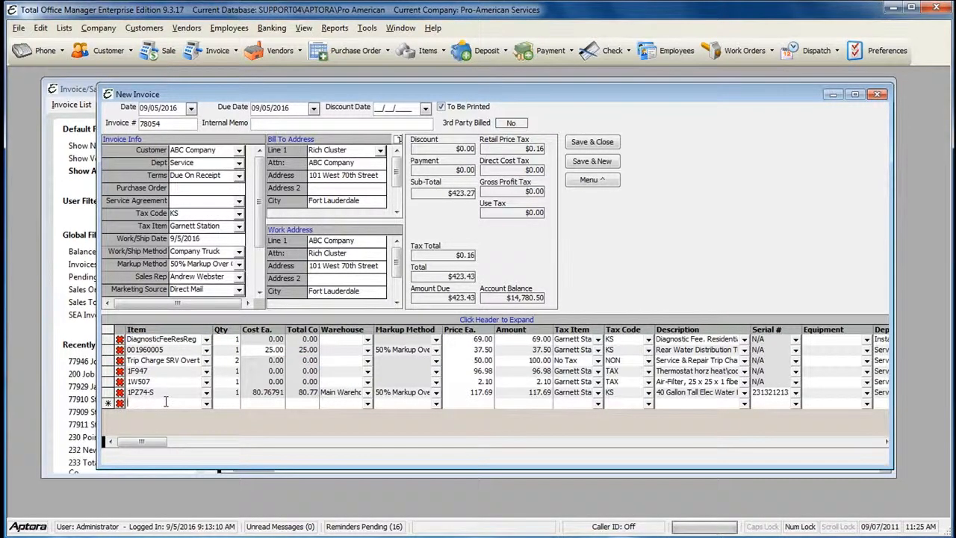
text(h)
key(Tab)
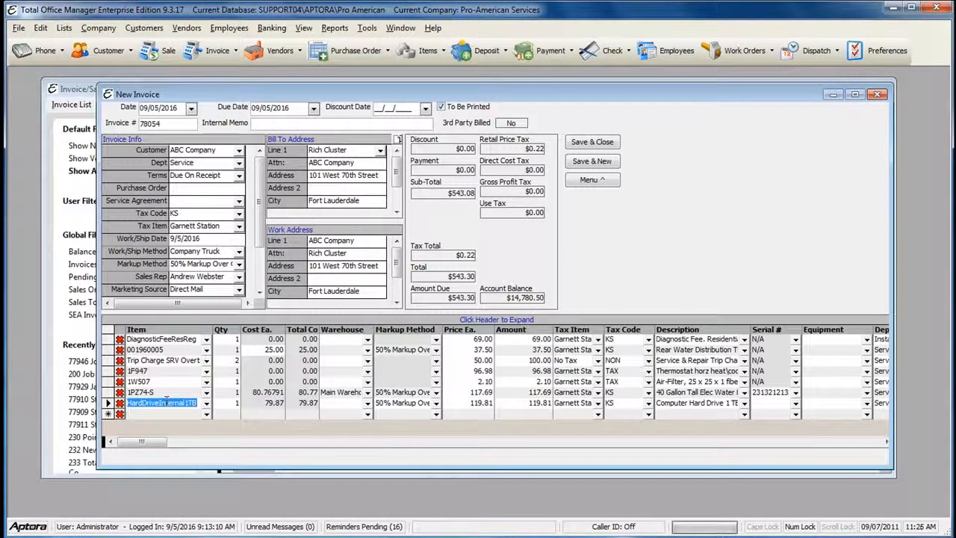
click(232, 360)
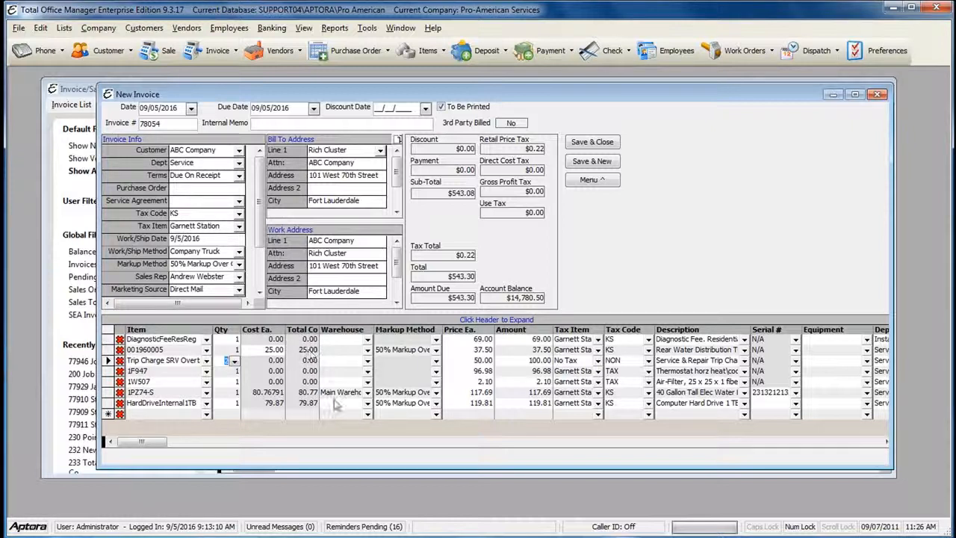
Step: Commit the Trip Charge quantity of 2 and review each line's warehouse and amount cells
click(170, 394)
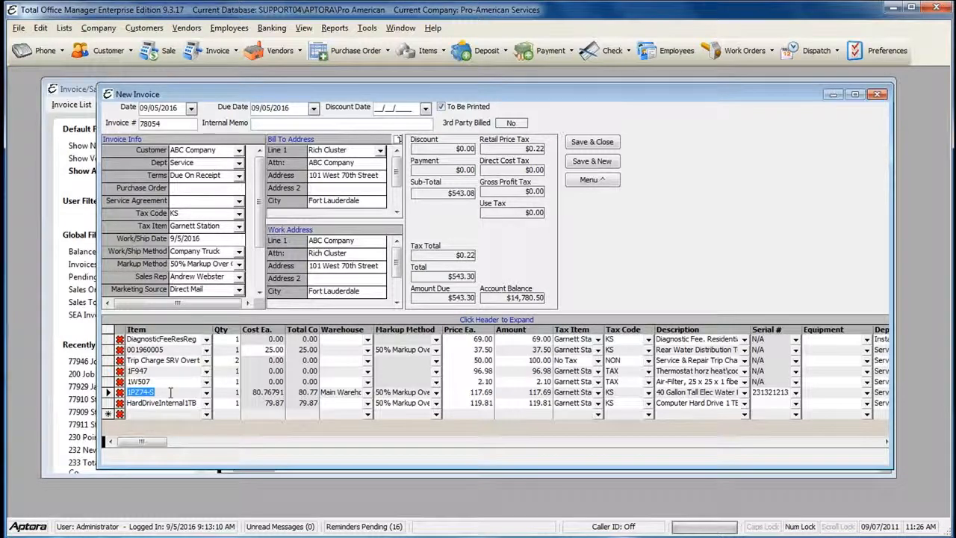
click(332, 389)
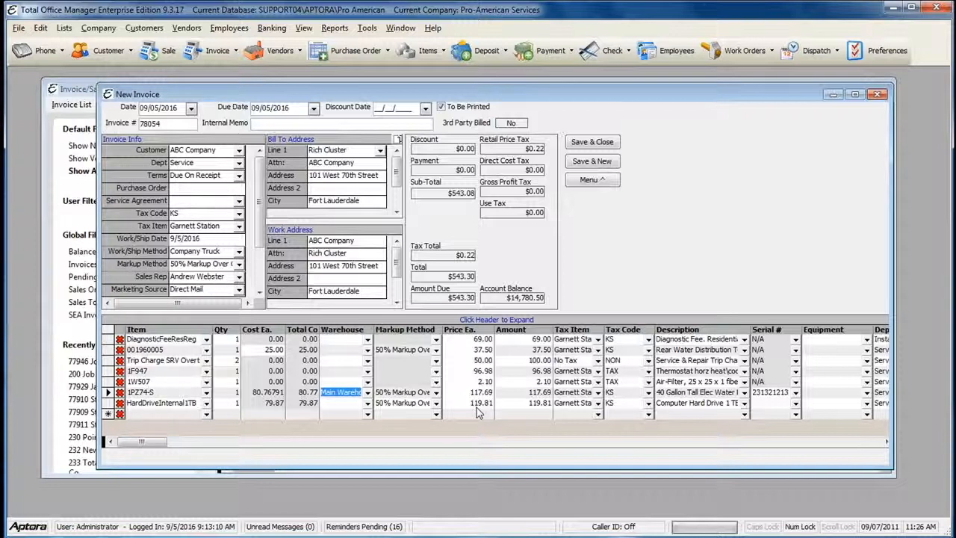
click(545, 395)
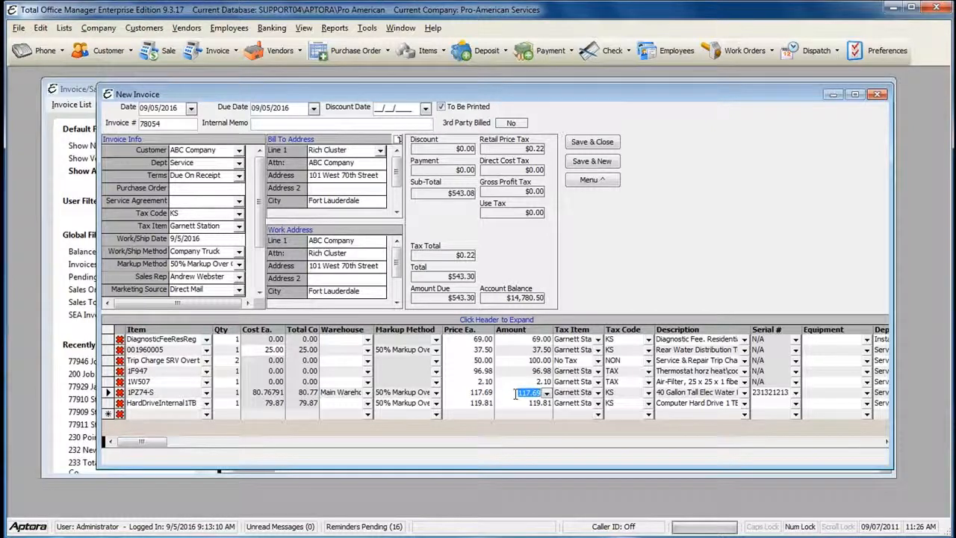
click(523, 339)
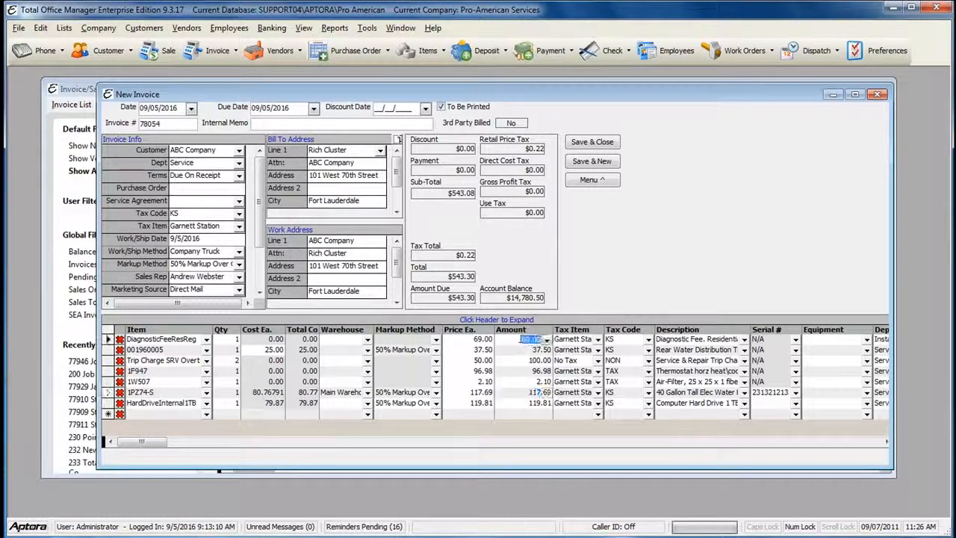
click(525, 349)
click(521, 361)
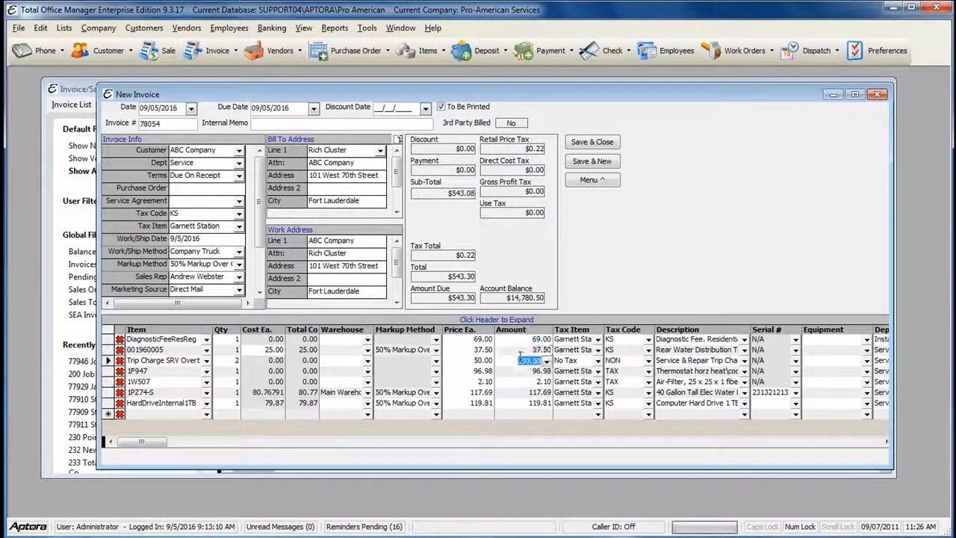
click(517, 369)
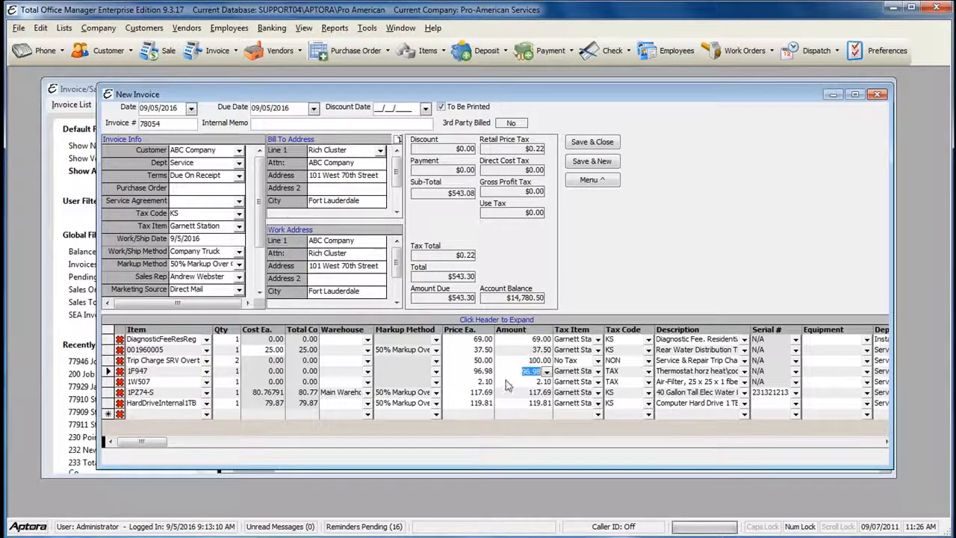
click(510, 382)
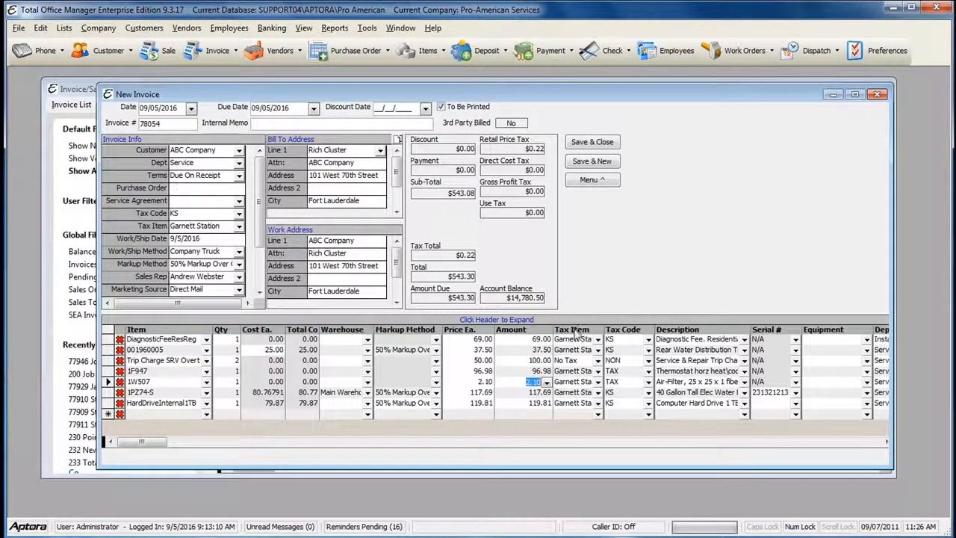
Step: Review the tax item, tax code and full description of the DiagnosticFeeResReg line
click(573, 340)
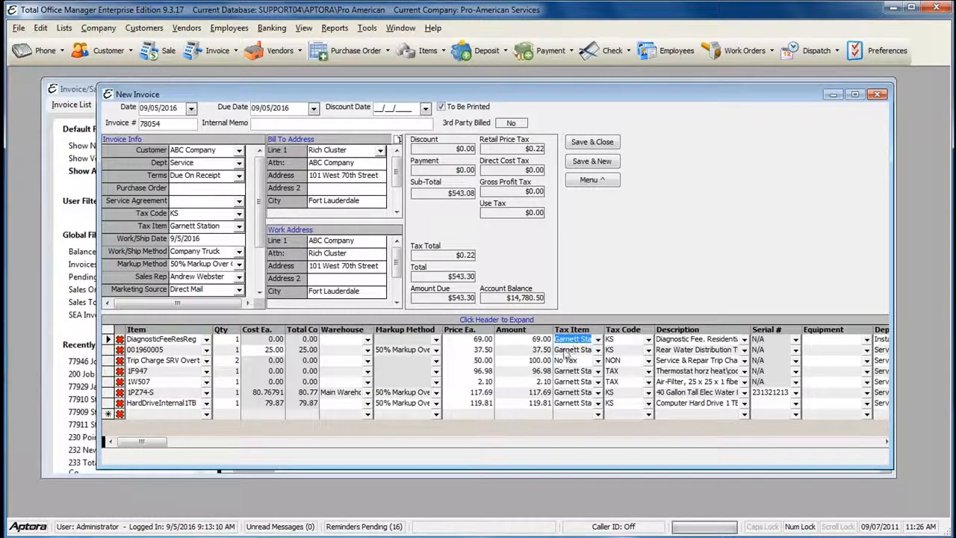
click(581, 349)
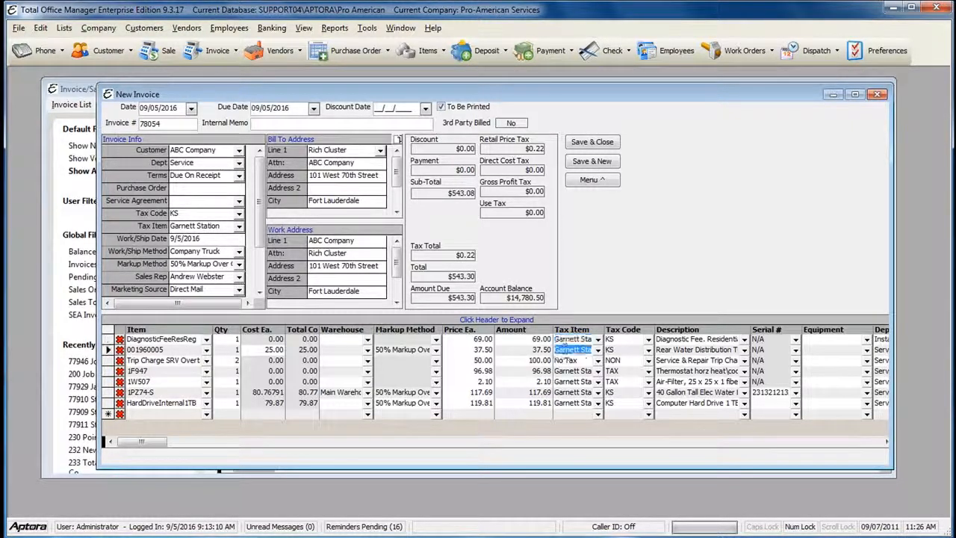
click(617, 340)
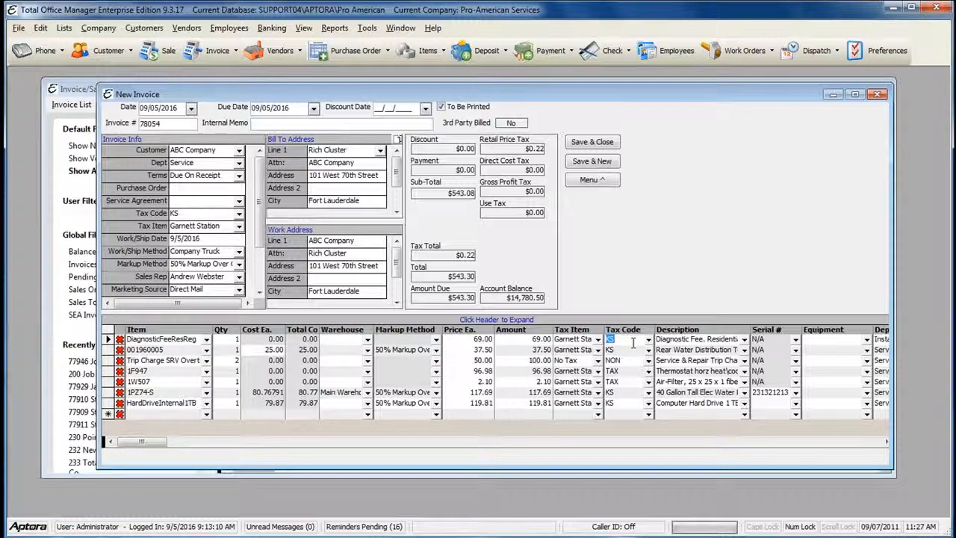
click(731, 338)
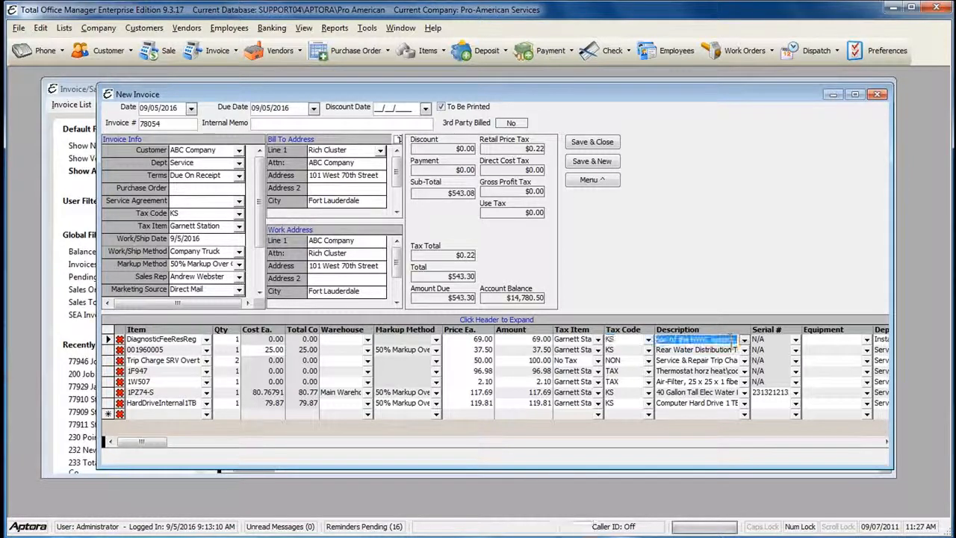
click(743, 339)
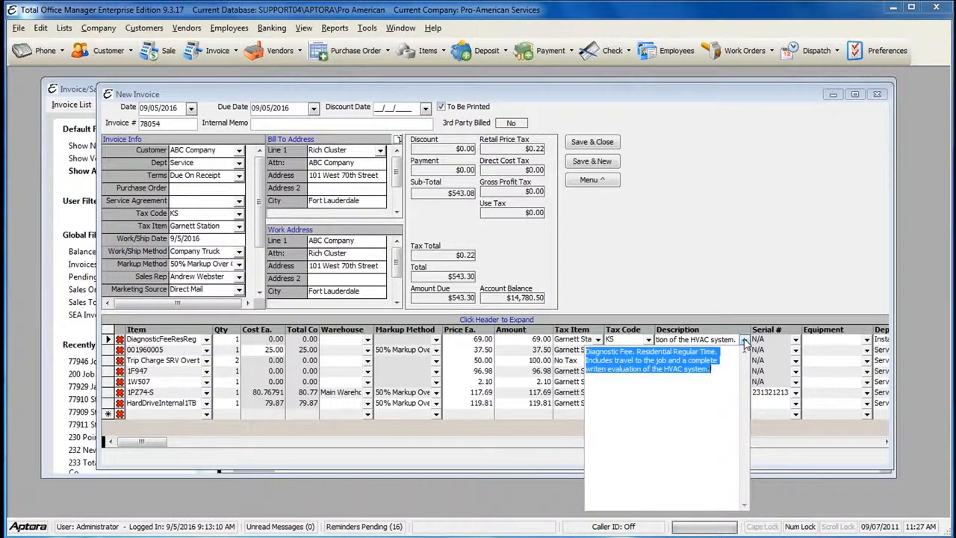
click(743, 340)
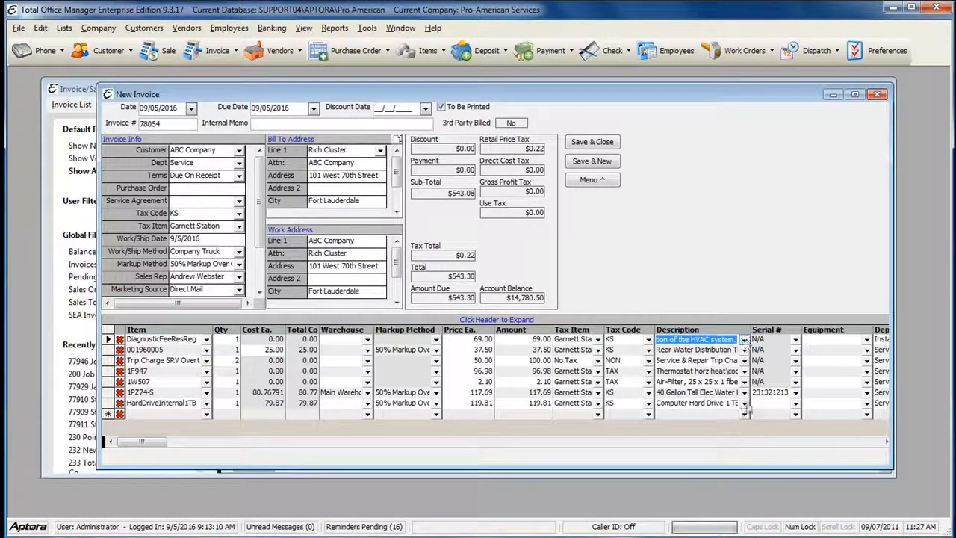
Step: Clear the description text on the HardDriveInternal1TB line
click(744, 403)
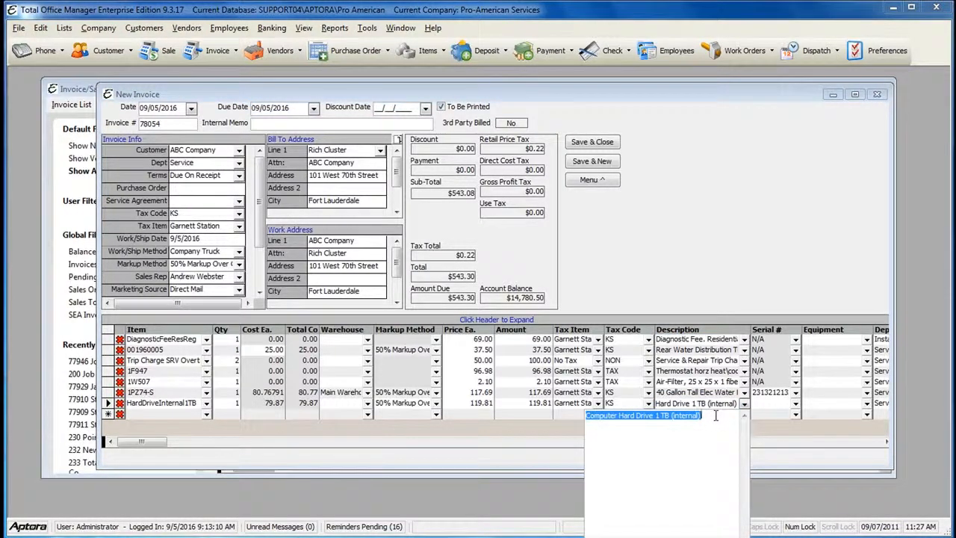
key(BackSpace)
click(713, 404)
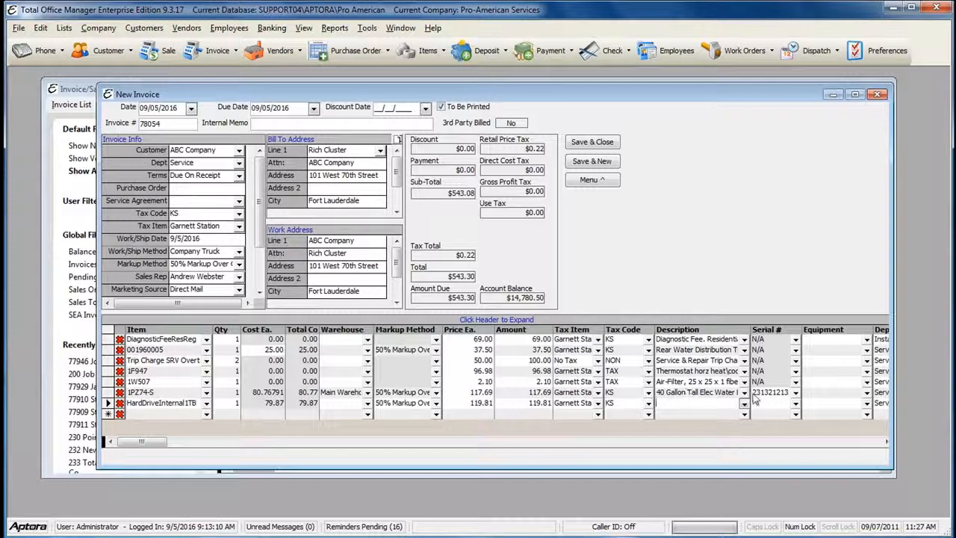
Step: Keep serial 231321213 selected on the 1PZ74-S water heater line
click(777, 394)
click(795, 393)
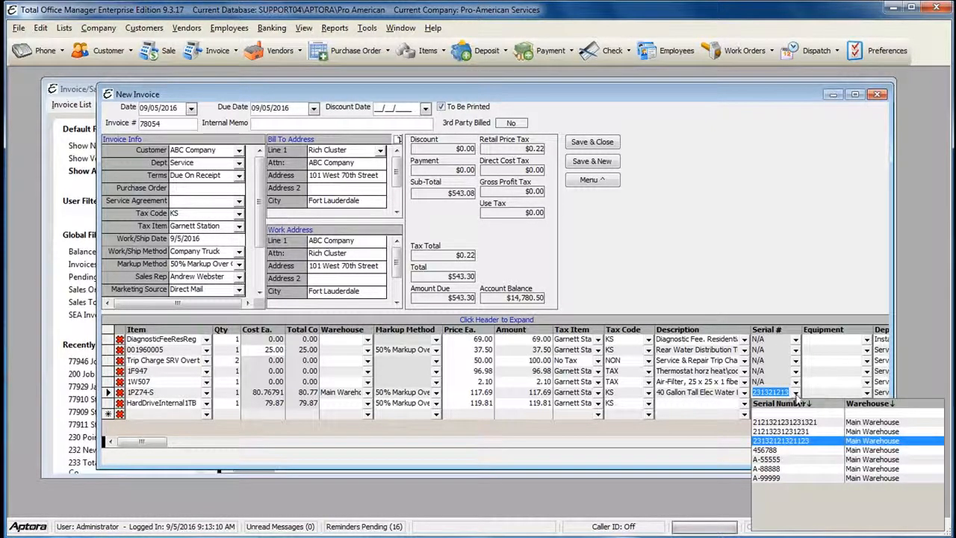
click(776, 441)
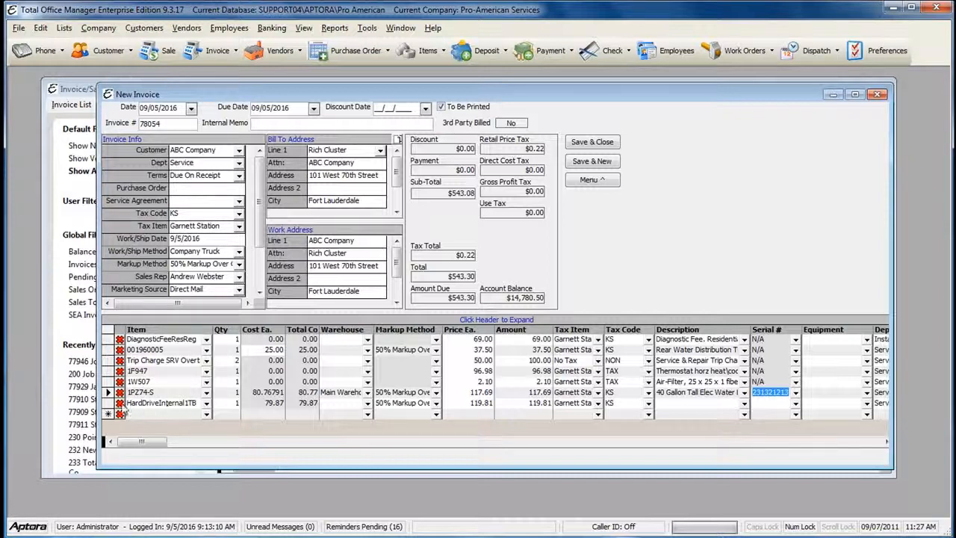
Step: Delete the HardDriveInternal1TB line, leaving six lines totaling $423.43
click(119, 403)
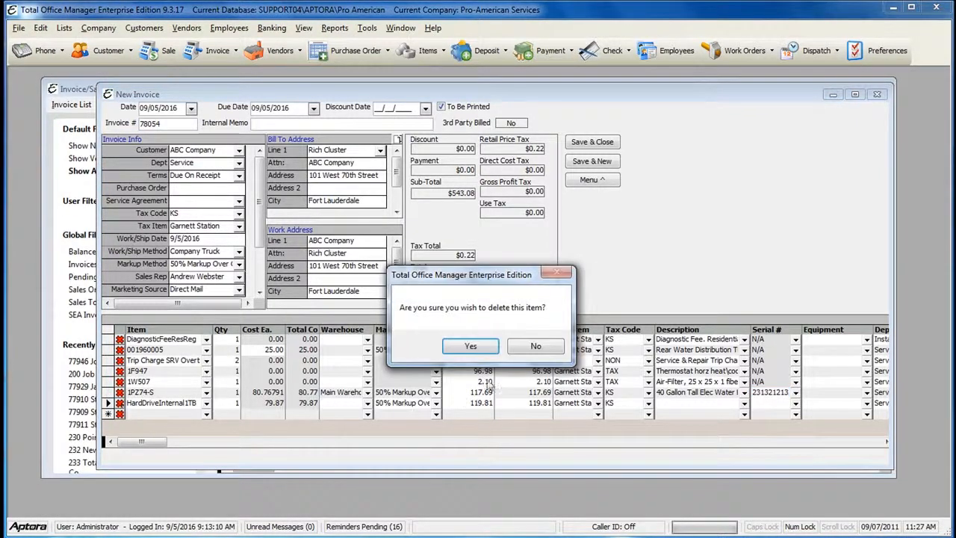
click(472, 348)
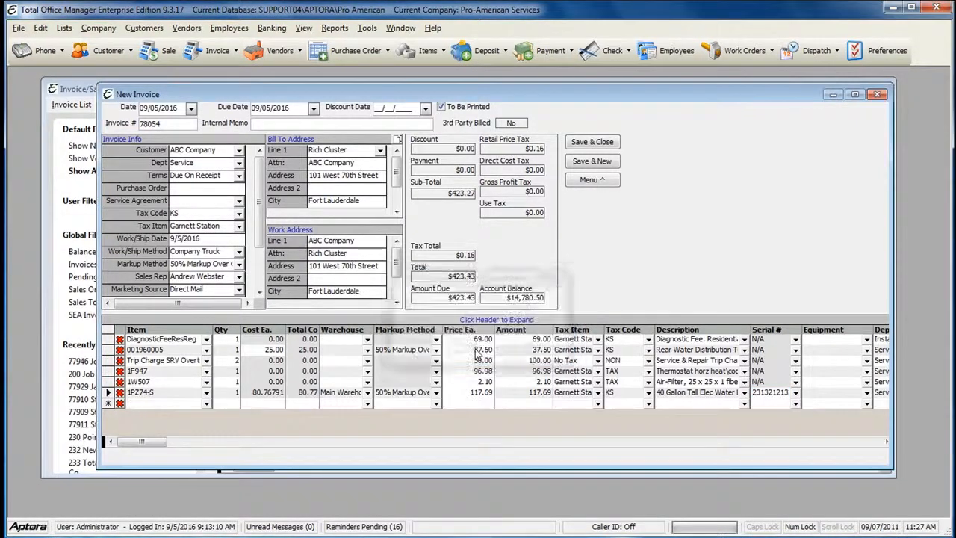
click(886, 441)
click(885, 442)
click(886, 442)
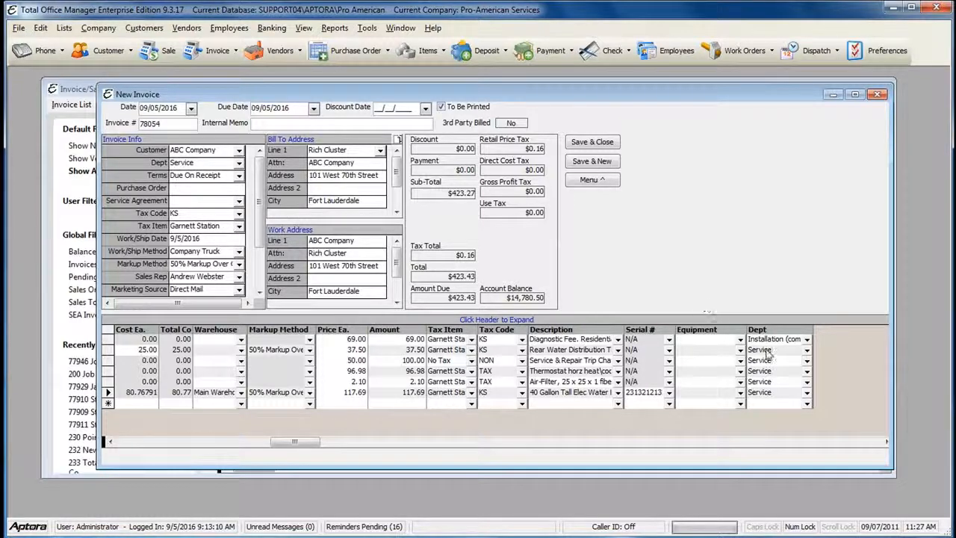
Step: Set the first line's department to commercial Installation, leaving the other lines in Service
click(740, 340)
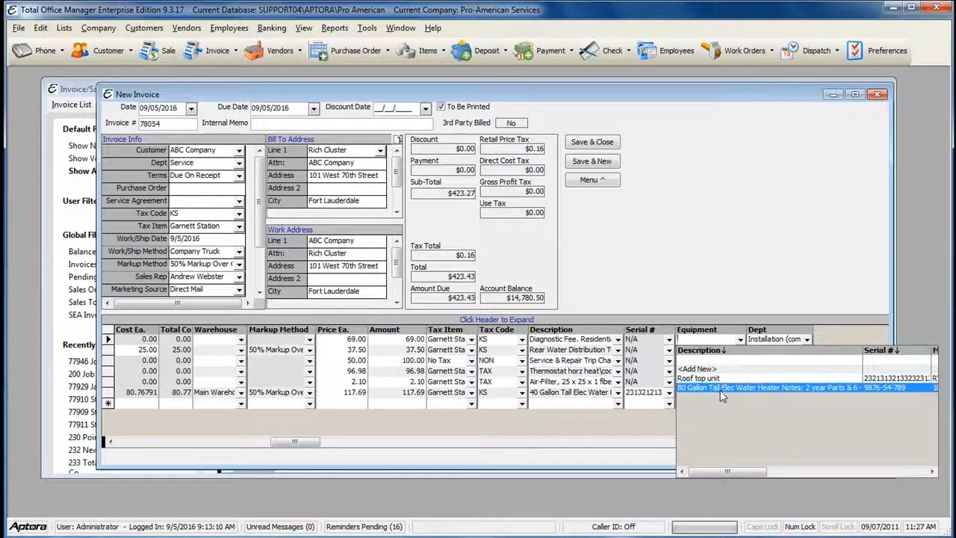
click(735, 249)
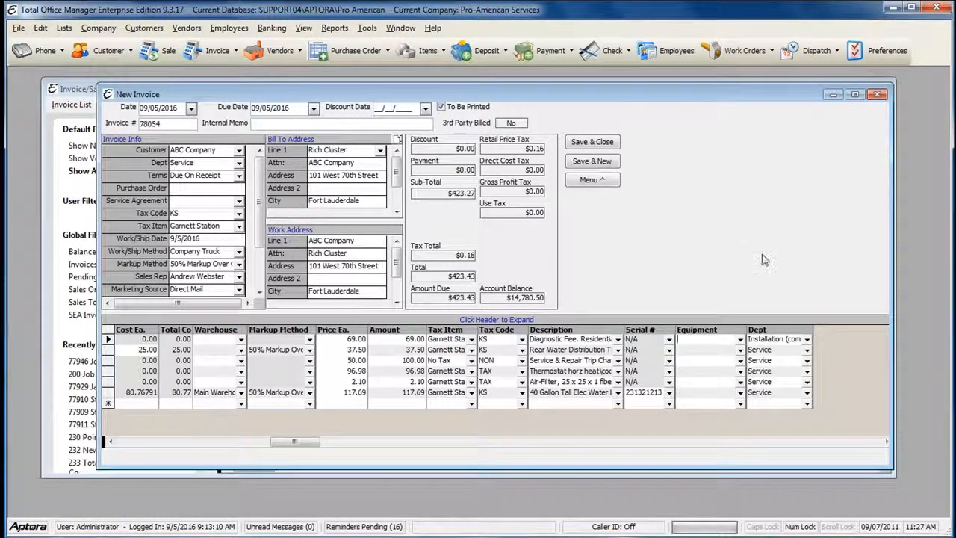
click(774, 350)
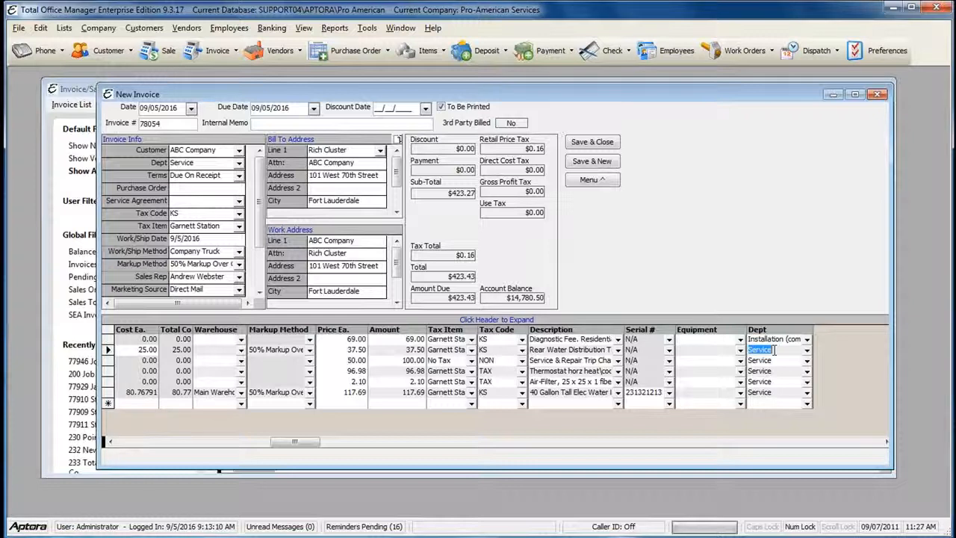
click(776, 360)
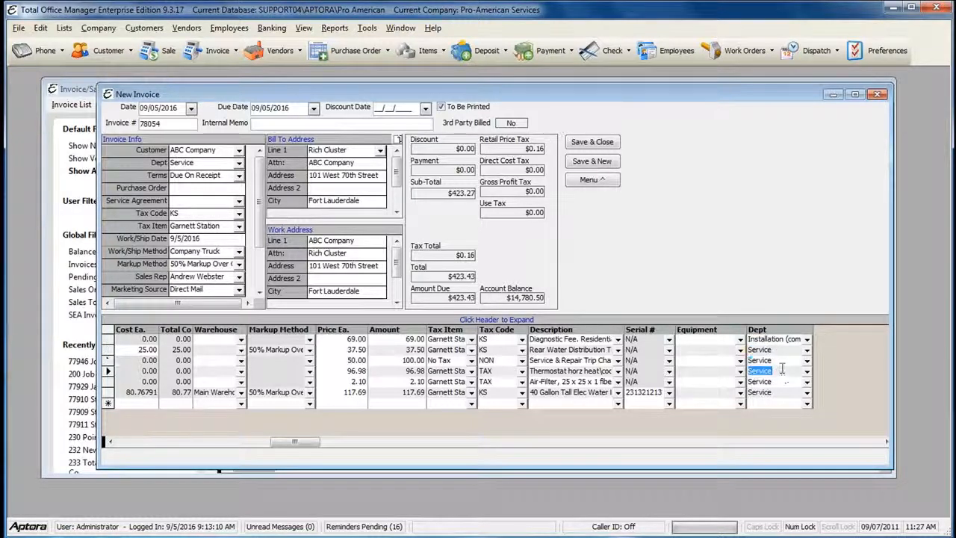
click(807, 339)
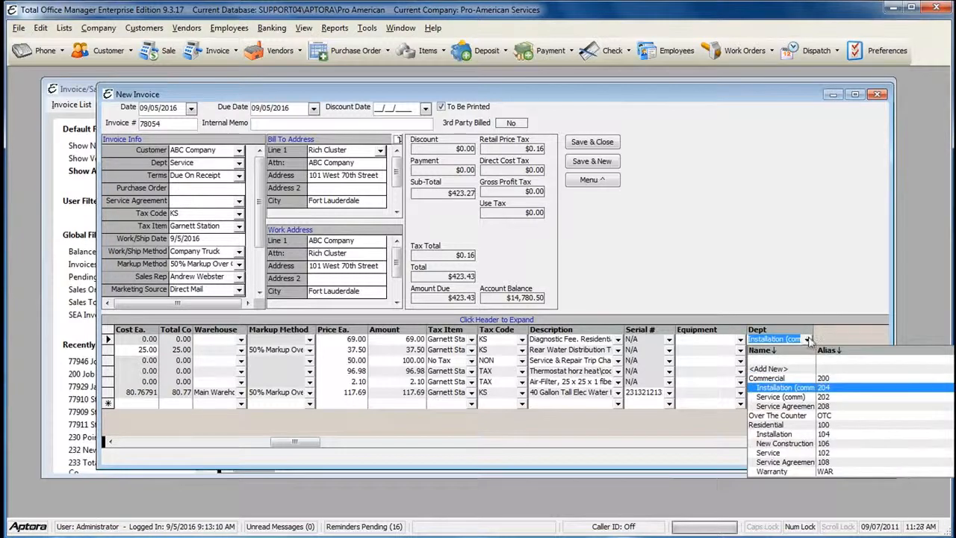
click(781, 257)
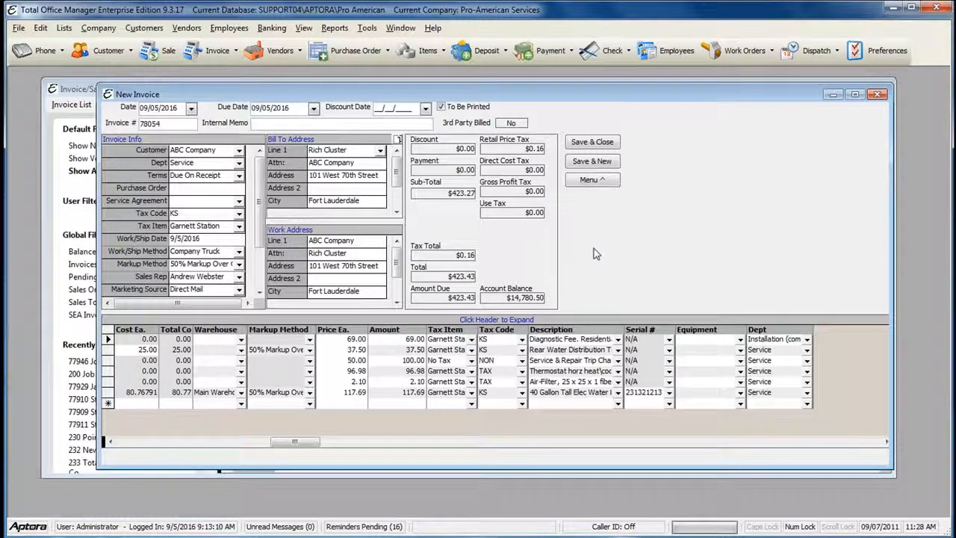
Step: Save and post invoice 78054, adding the 1PZ74-S unit to ABC Company's equipment list
click(595, 188)
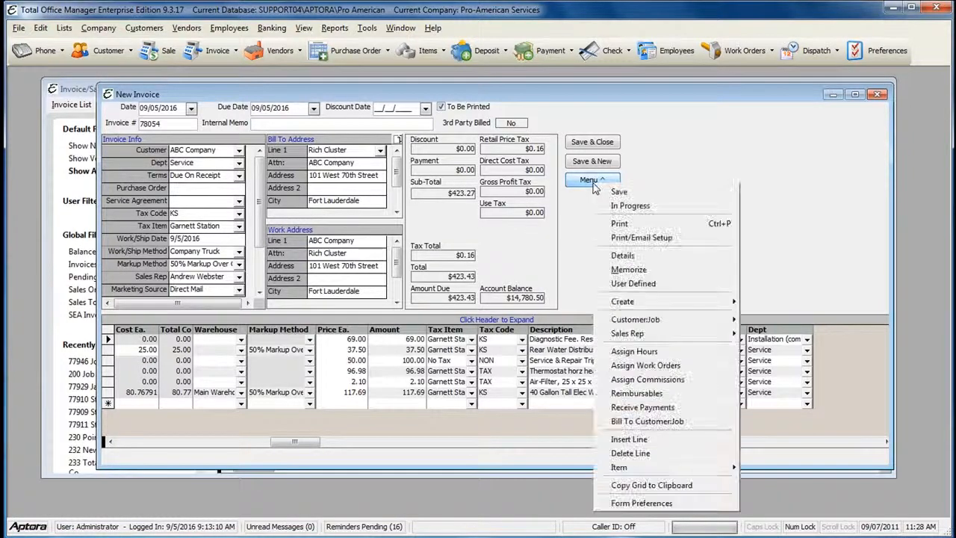
click(636, 194)
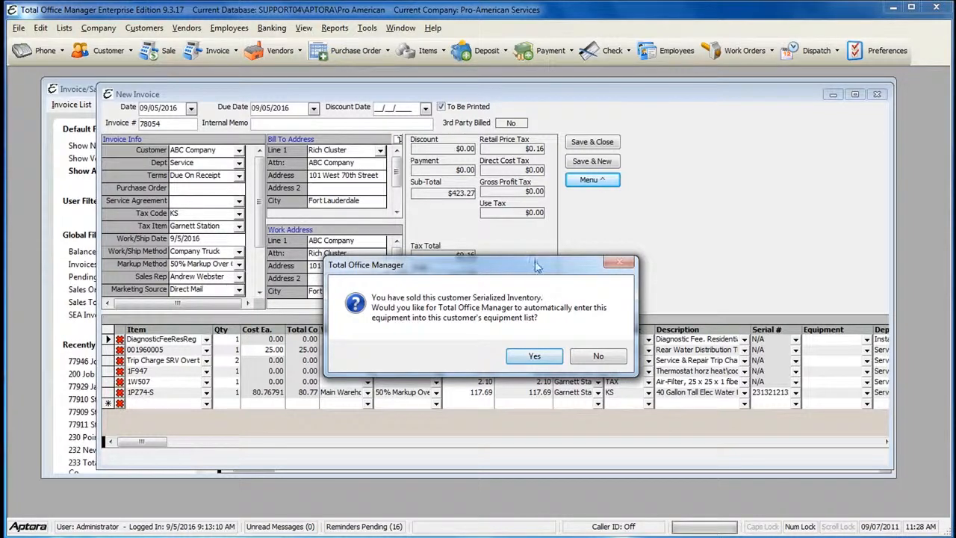
drag(535, 266, 528, 236)
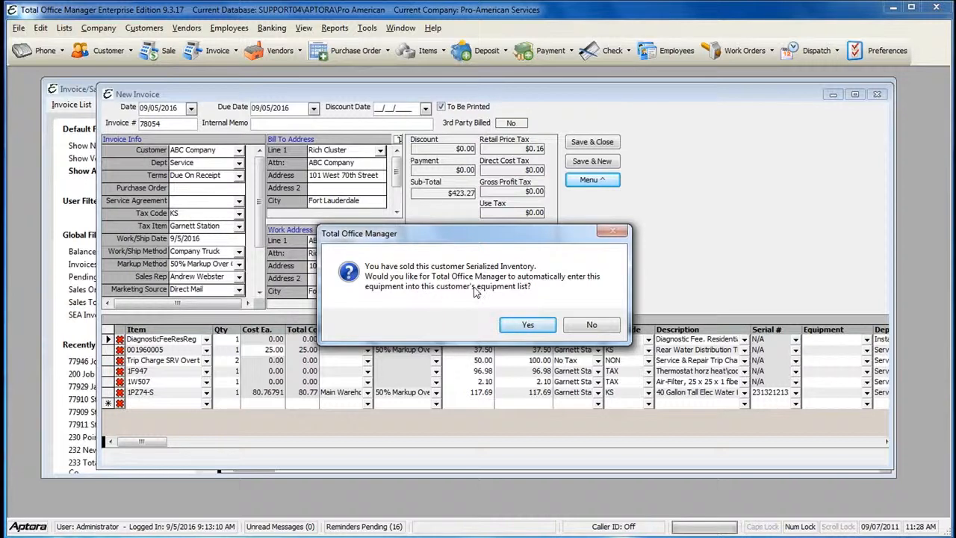
click(527, 324)
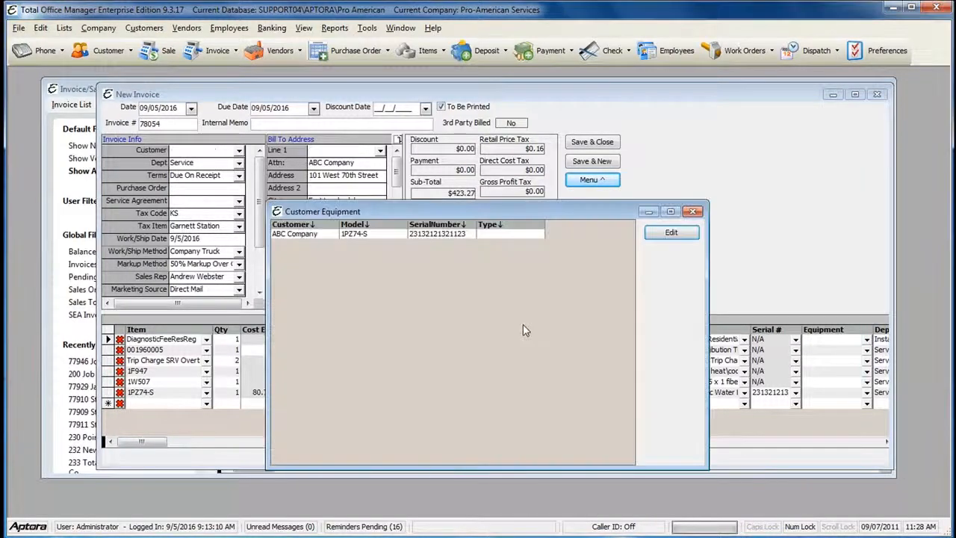
click(329, 235)
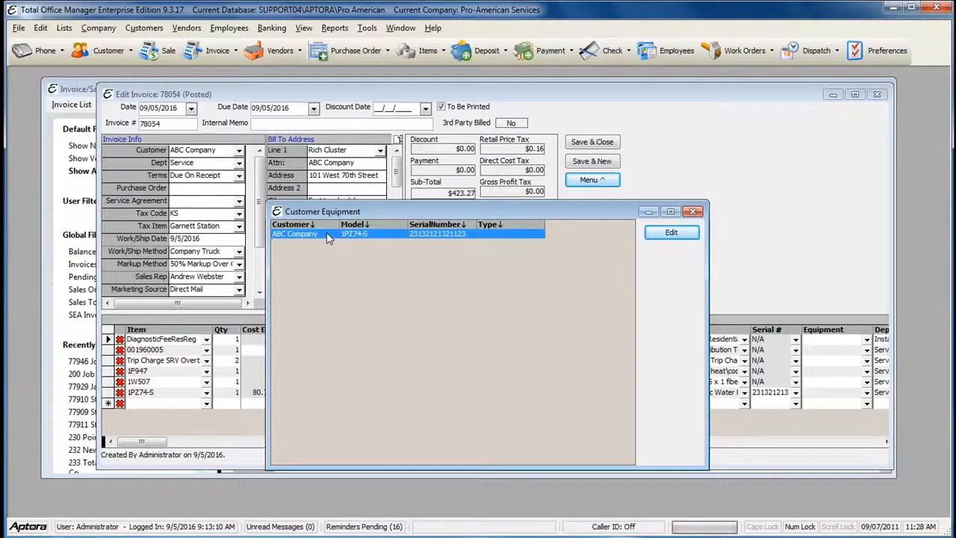
click(693, 212)
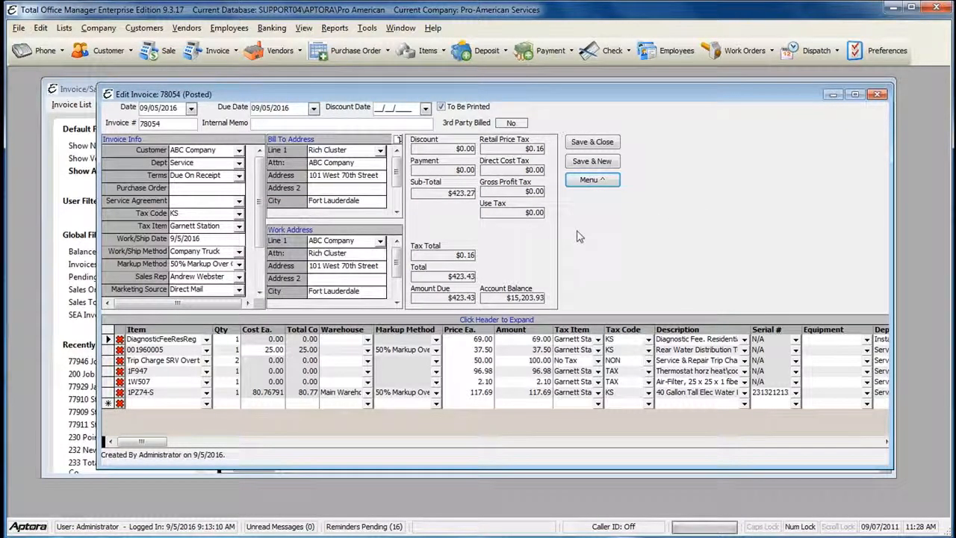
click(590, 180)
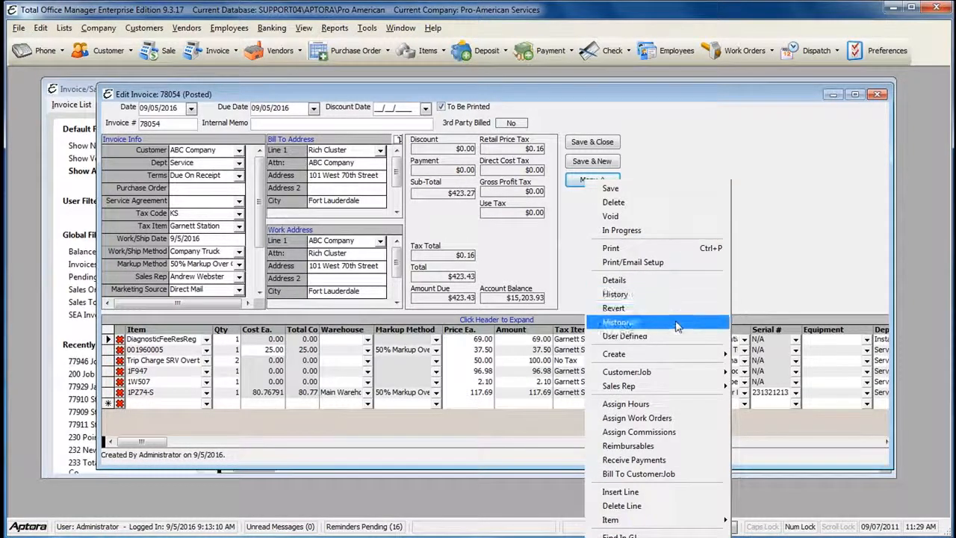
click(660, 266)
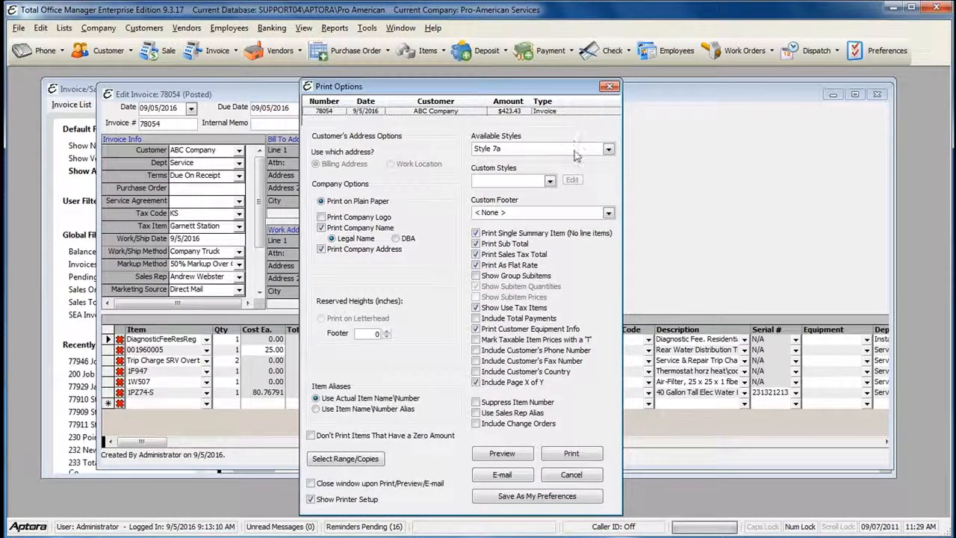
click(609, 150)
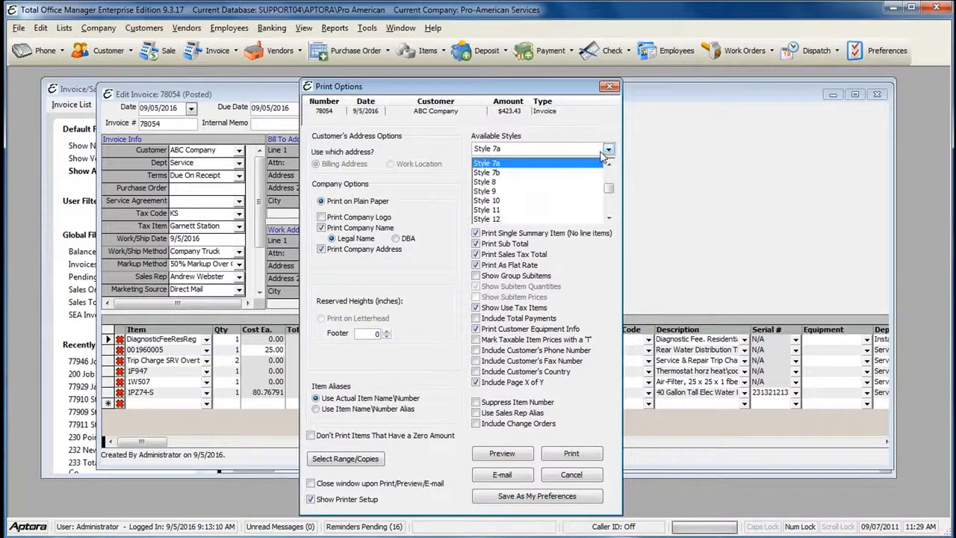
click(510, 169)
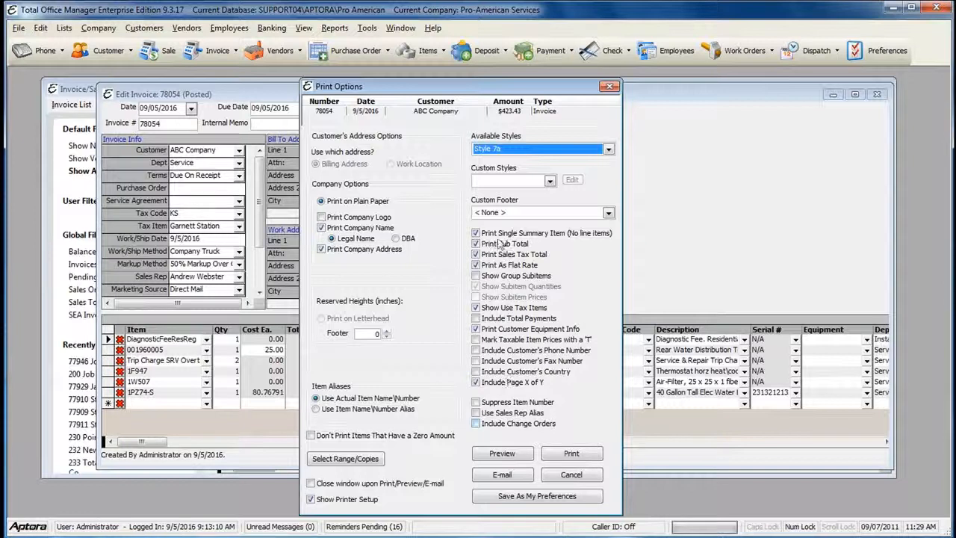
click(591, 475)
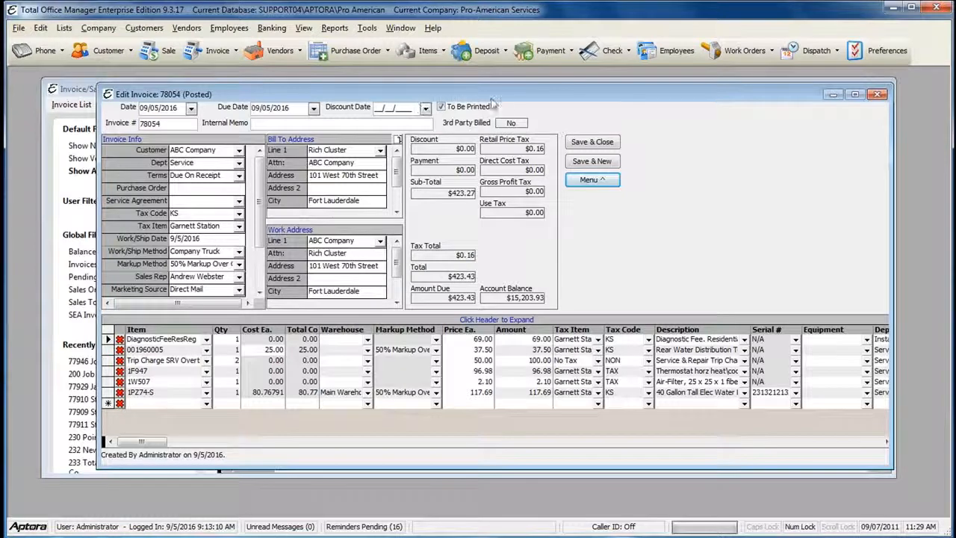
click(441, 108)
Step: Save and close invoice 78054, marked to print, and open File > Printing > Print Forms
click(441, 108)
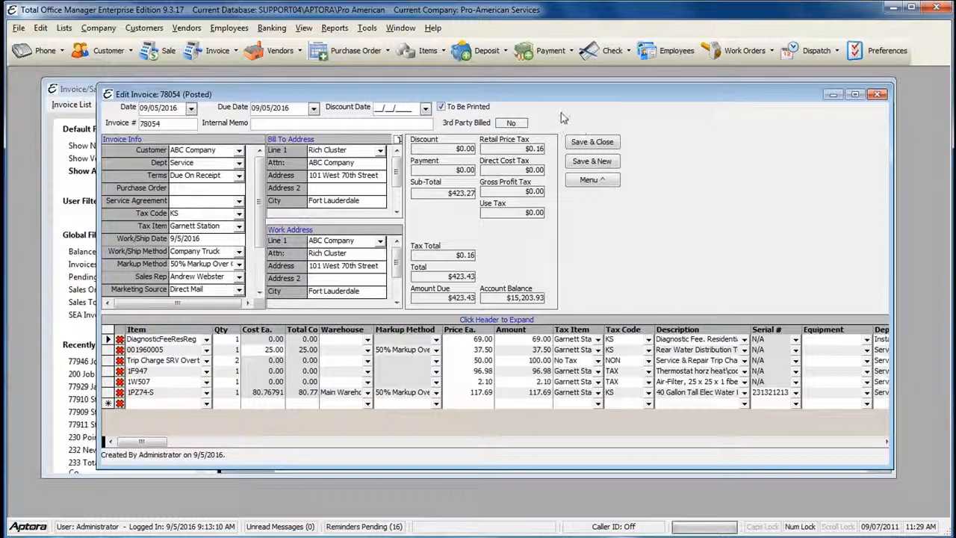
click(592, 144)
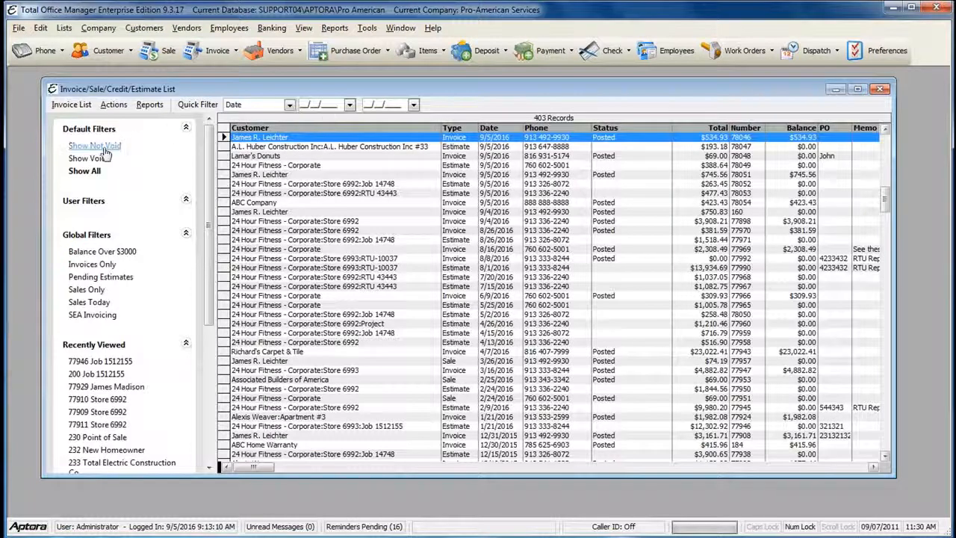
click(18, 28)
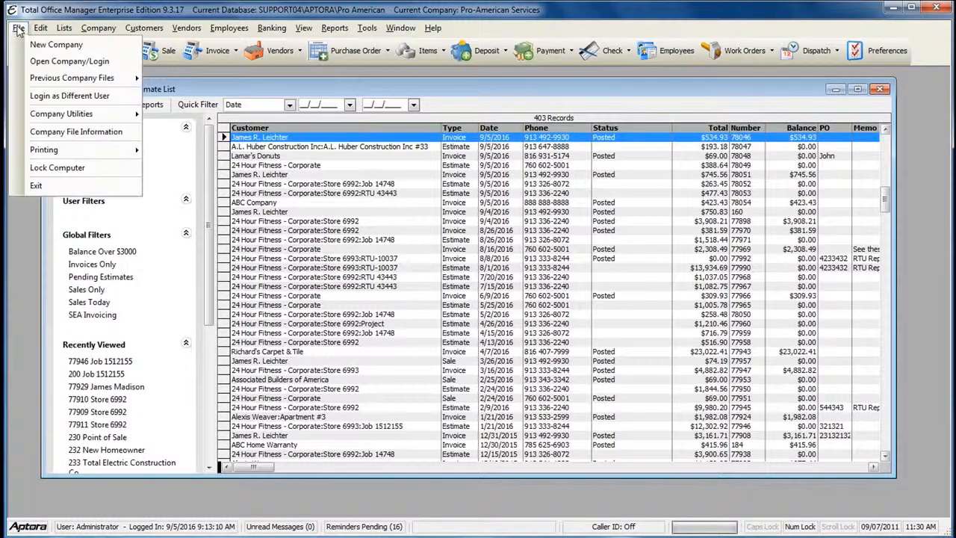
mouse_move(60, 152)
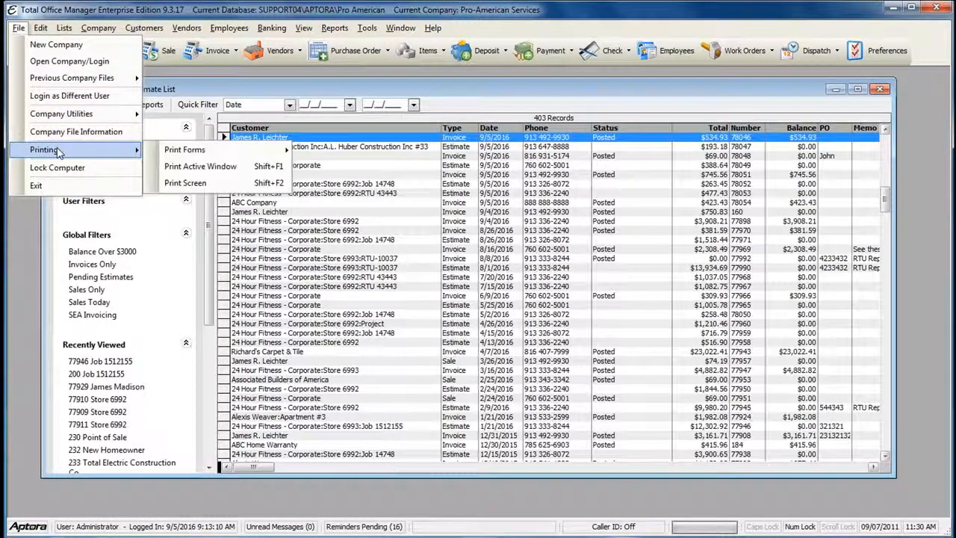
mouse_move(173, 152)
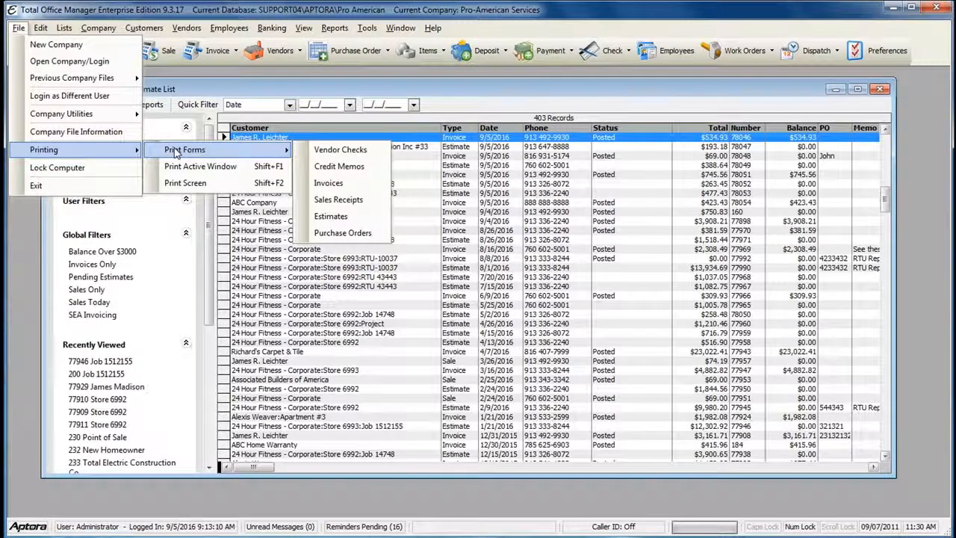
Step: Batch-print invoices from the Accounts Receivable account and save Style 7a print options as preferences
click(345, 183)
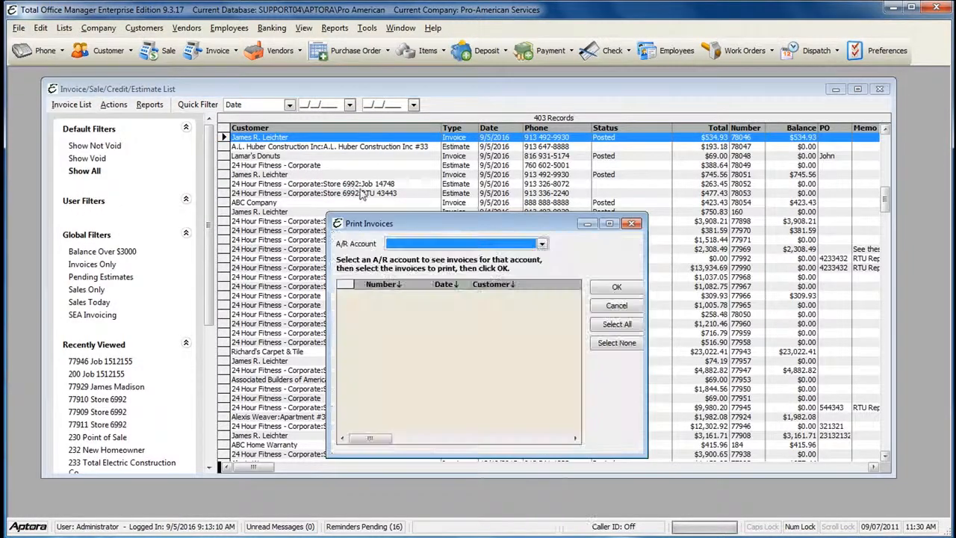
drag(401, 231, 301, 105)
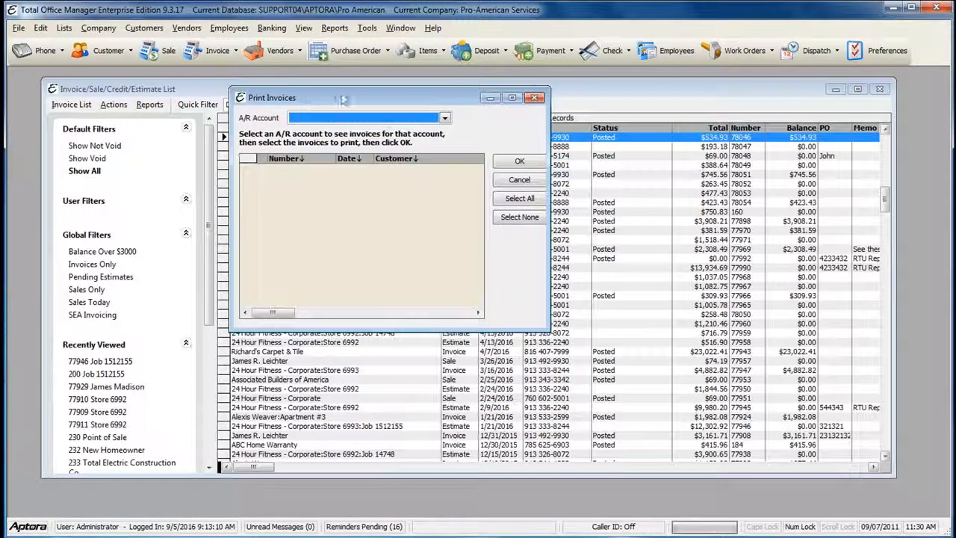
click(445, 118)
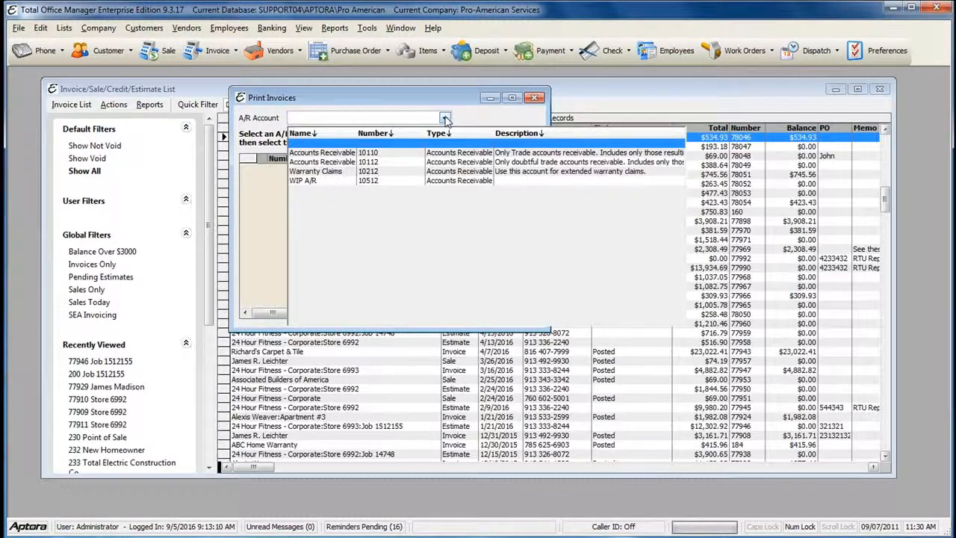
click(436, 153)
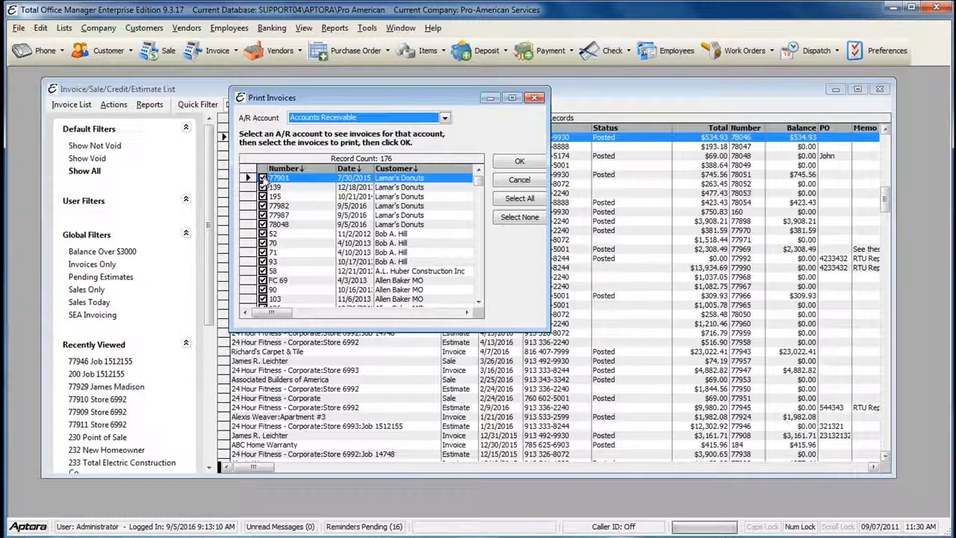
click(521, 162)
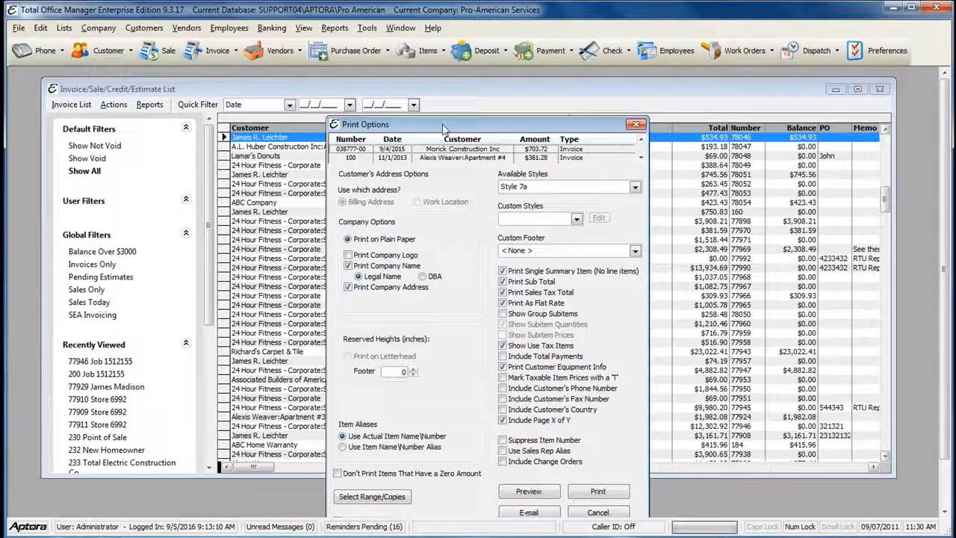
drag(440, 126, 400, 88)
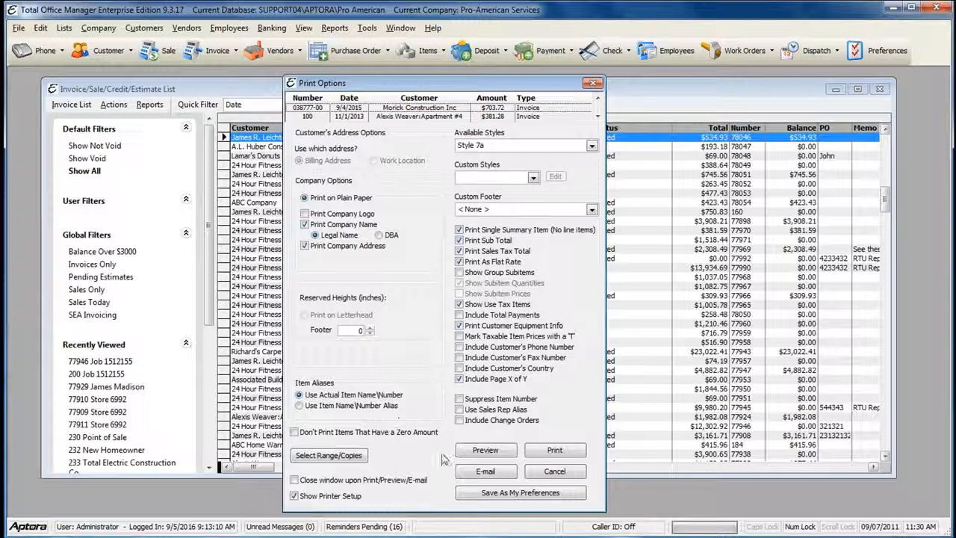
click(509, 495)
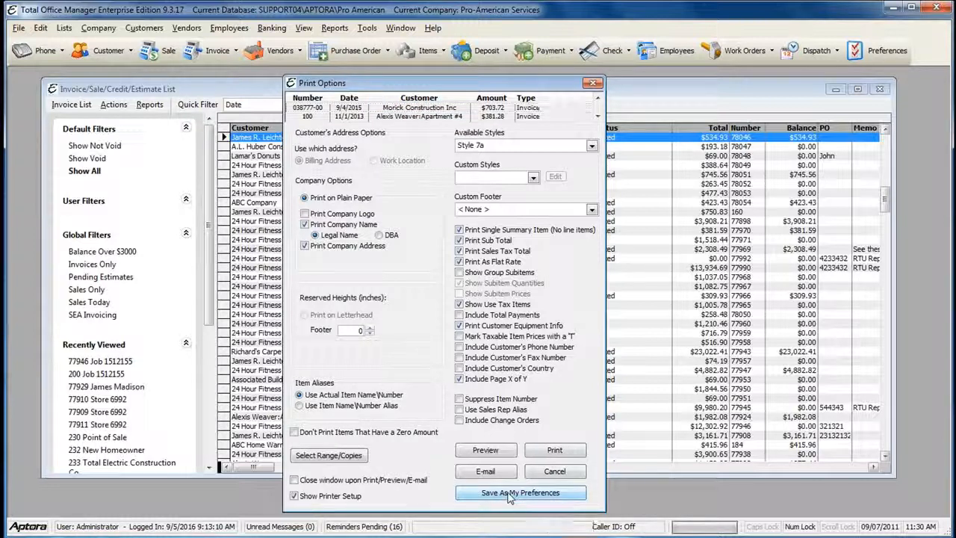